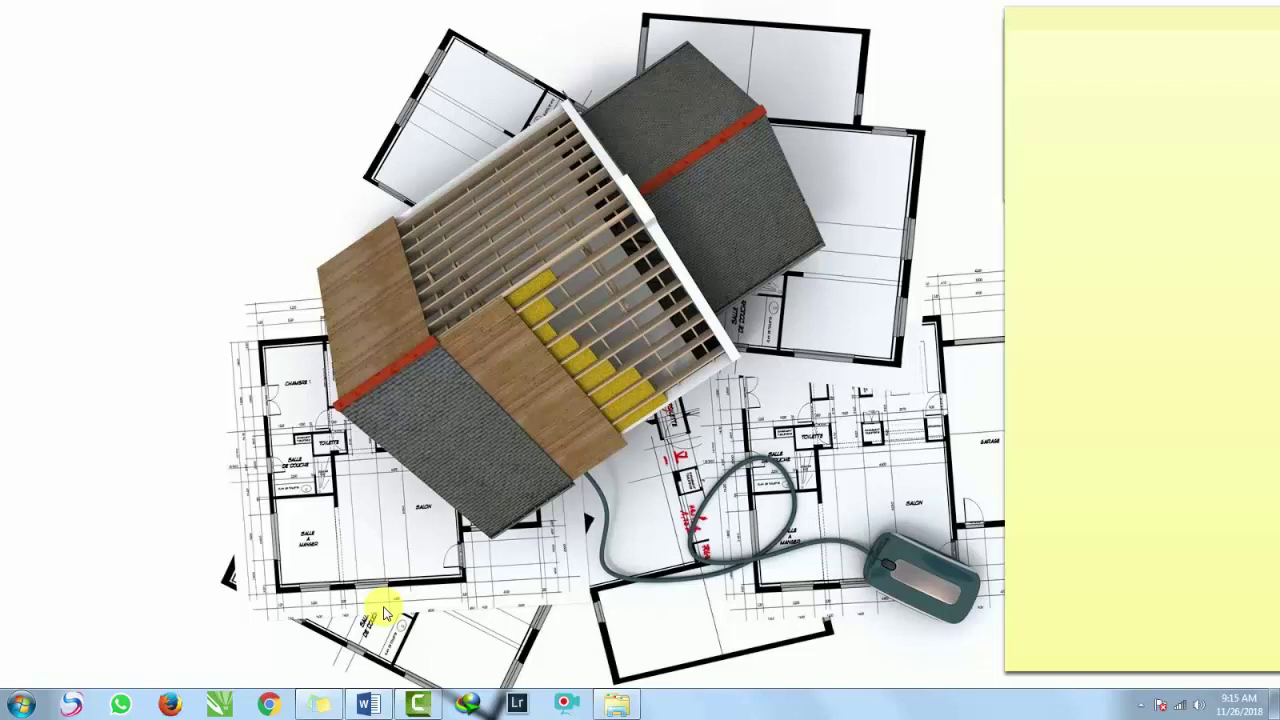
Open Removable Disk (G:) from Computer in Windows Explorer.
left_click(20, 704)
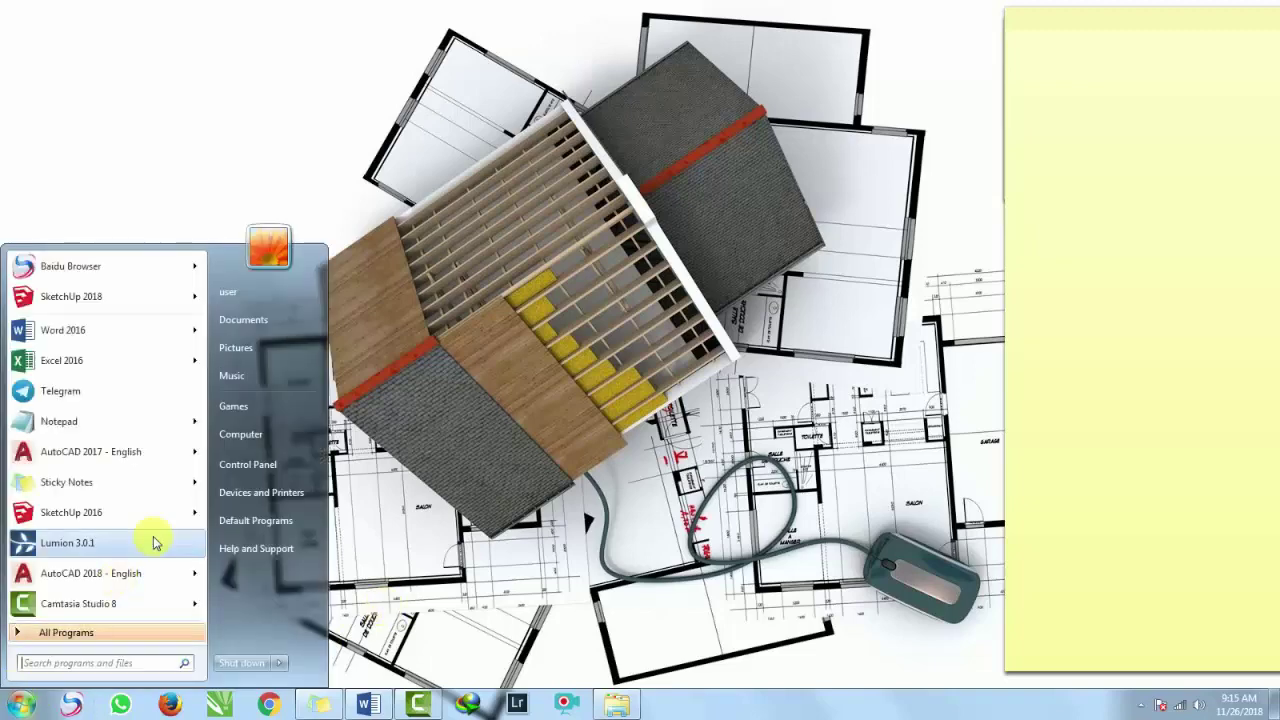
left_click(216, 440)
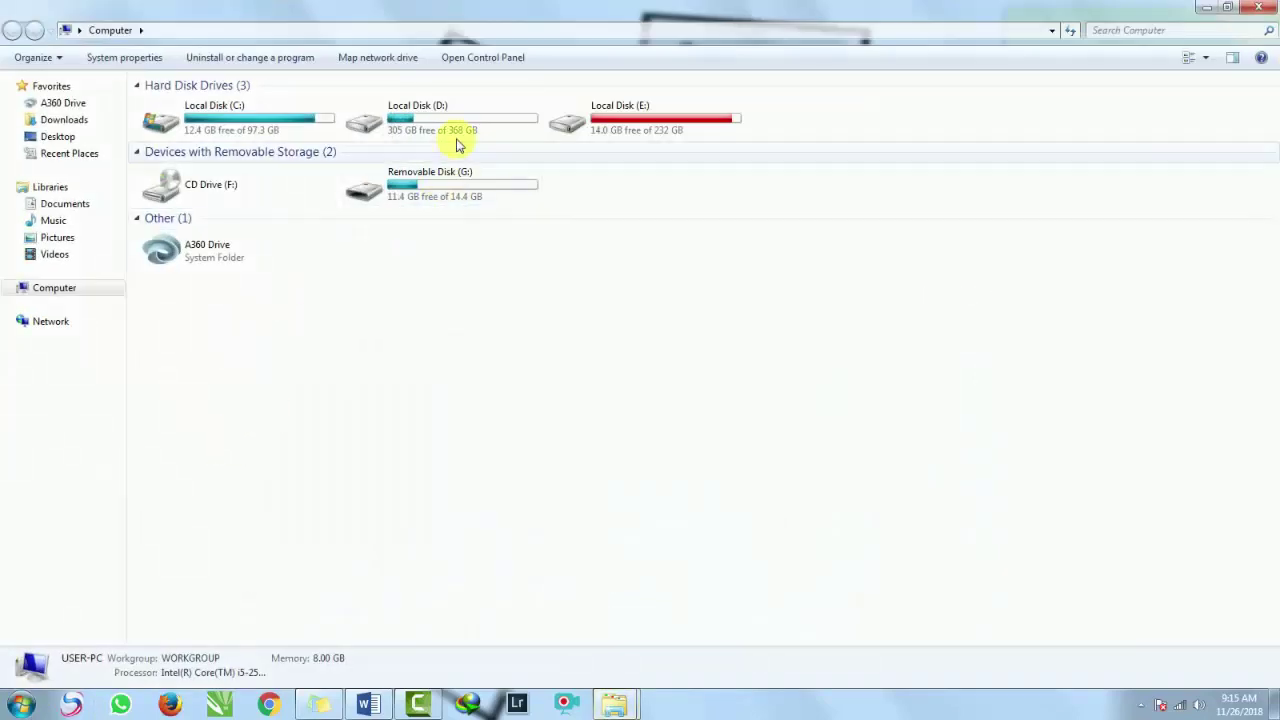
double_click(447, 186)
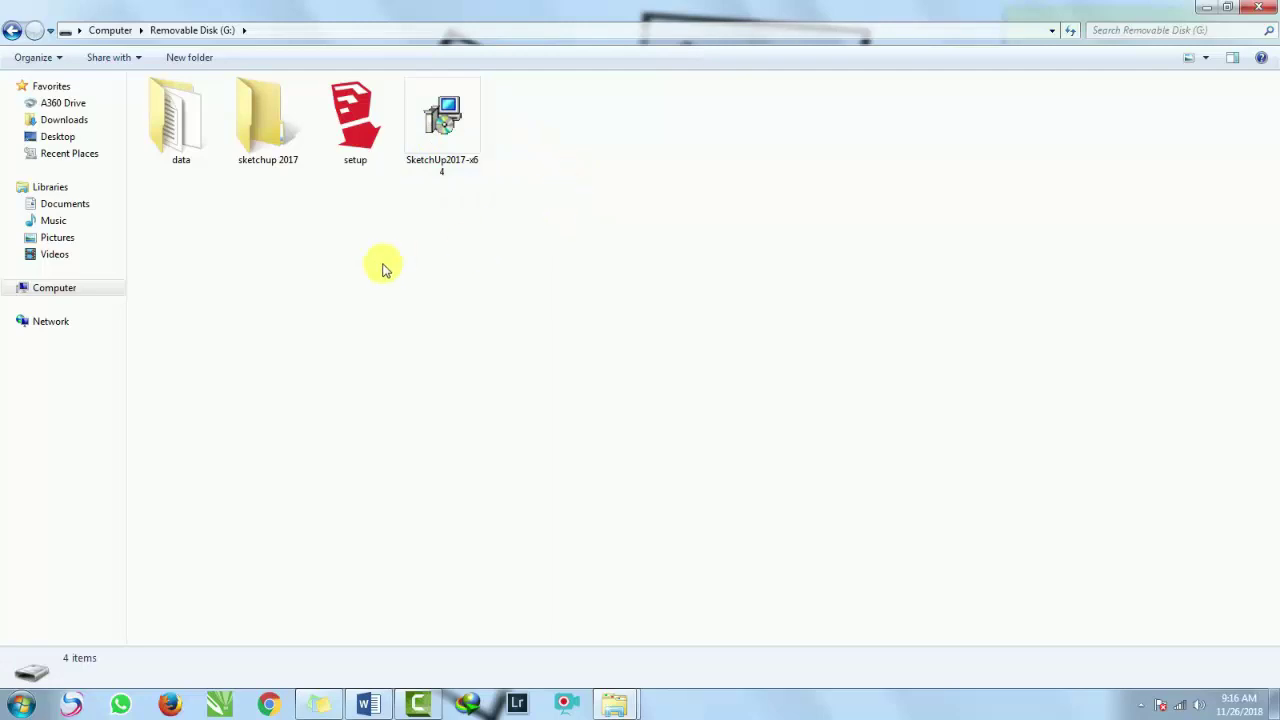
Check the computer's system properties, then close the System window.
mouse_move(54, 288)
right_click(90, 290)
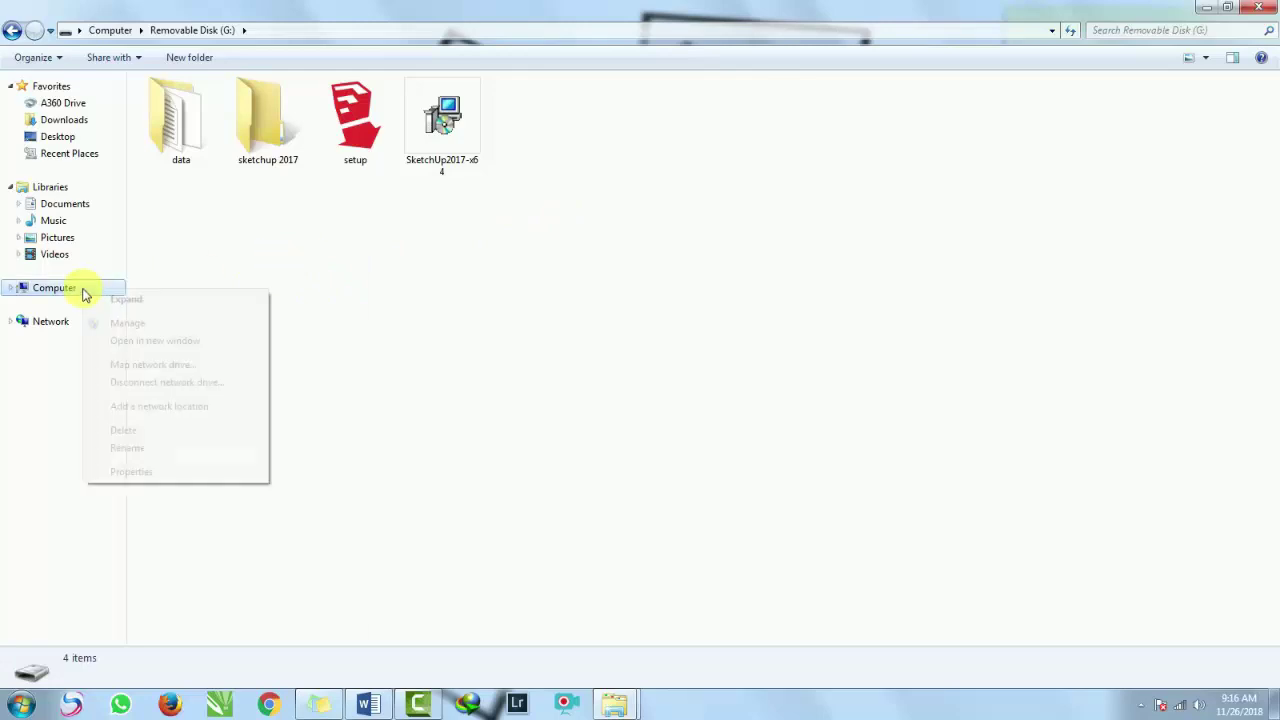
left_click(131, 474)
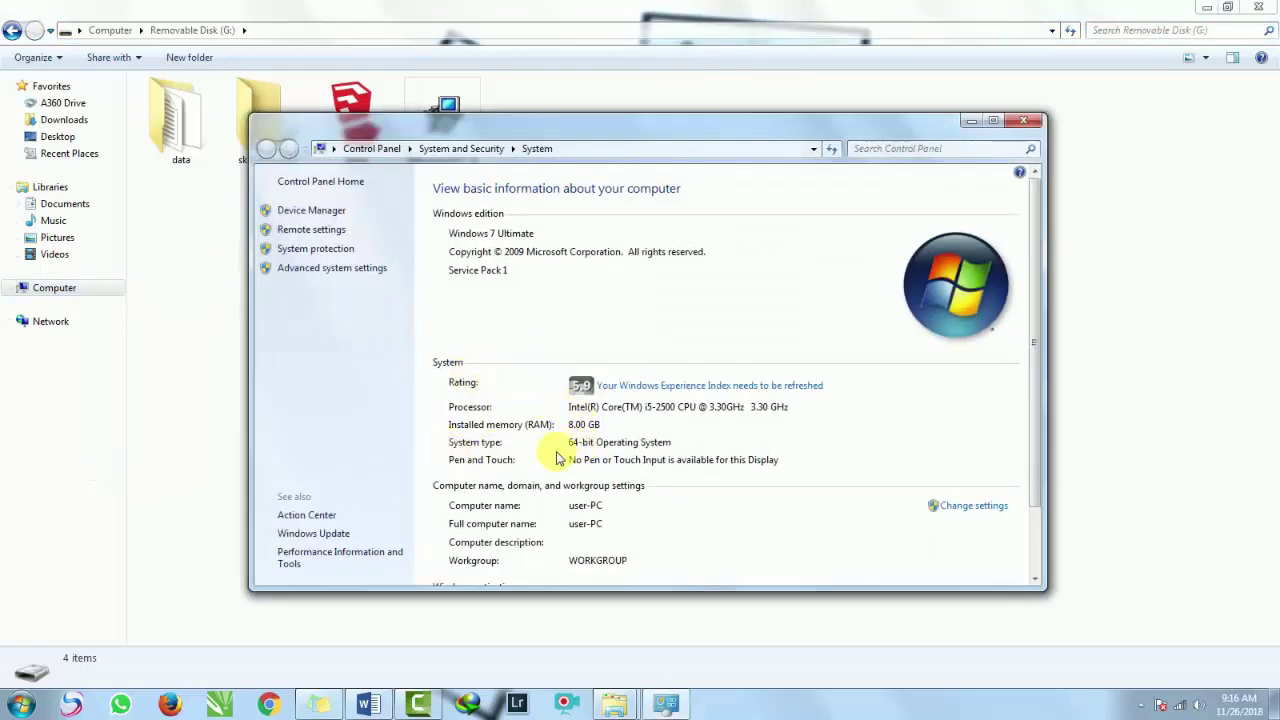
left_click(1033, 122)
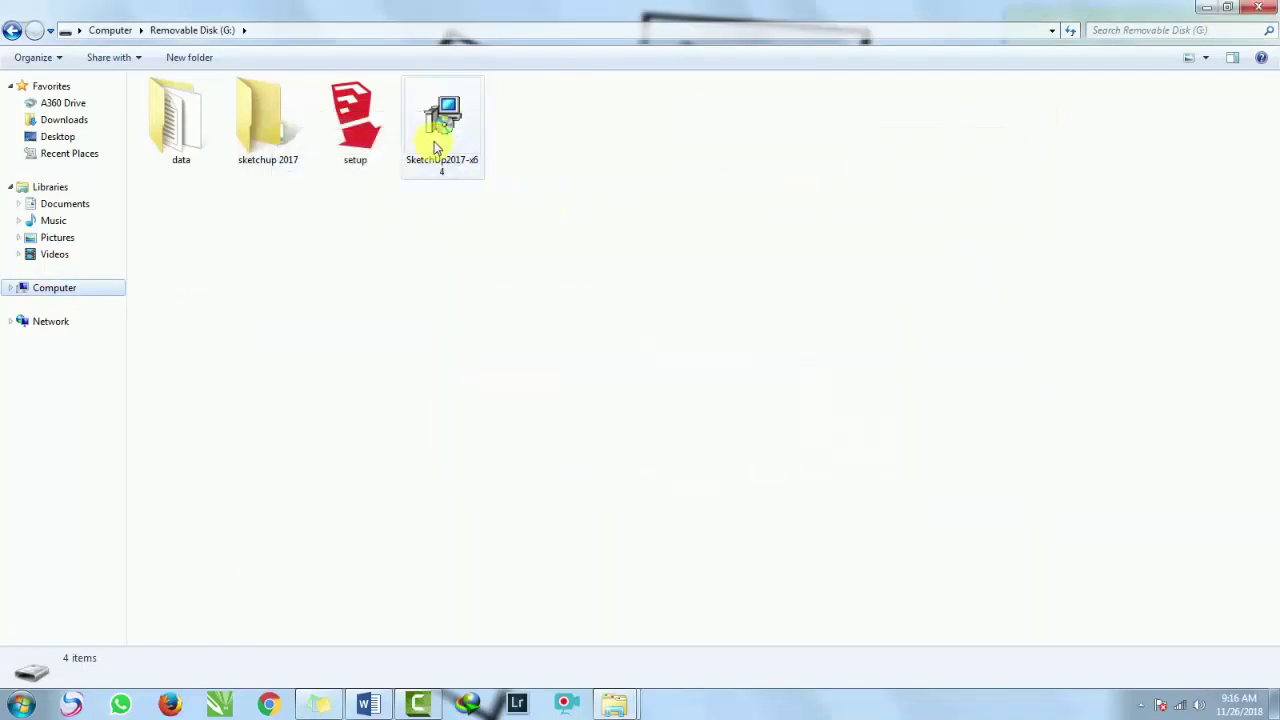
Install SketchUp2017-x64 into the default C:\Program Files\SketchUp\SketchUp 2017\ folder.
left_click(437, 148)
right_click(437, 148)
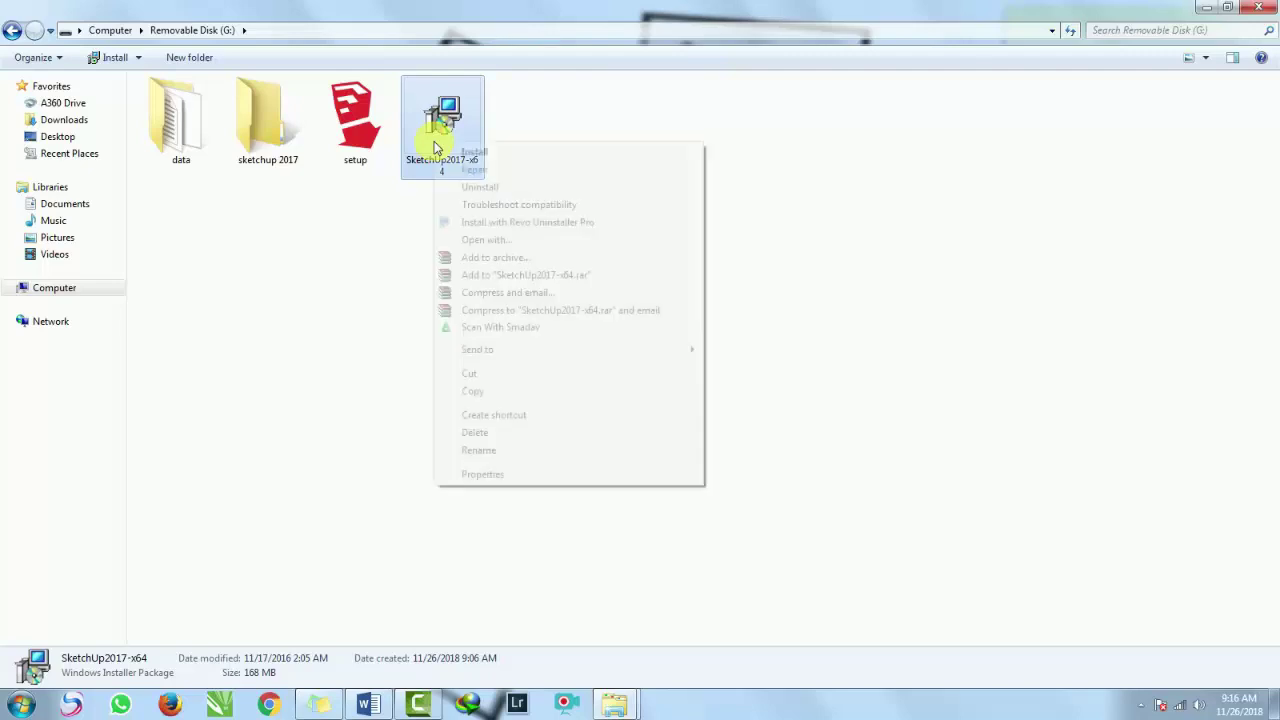
left_click(468, 155)
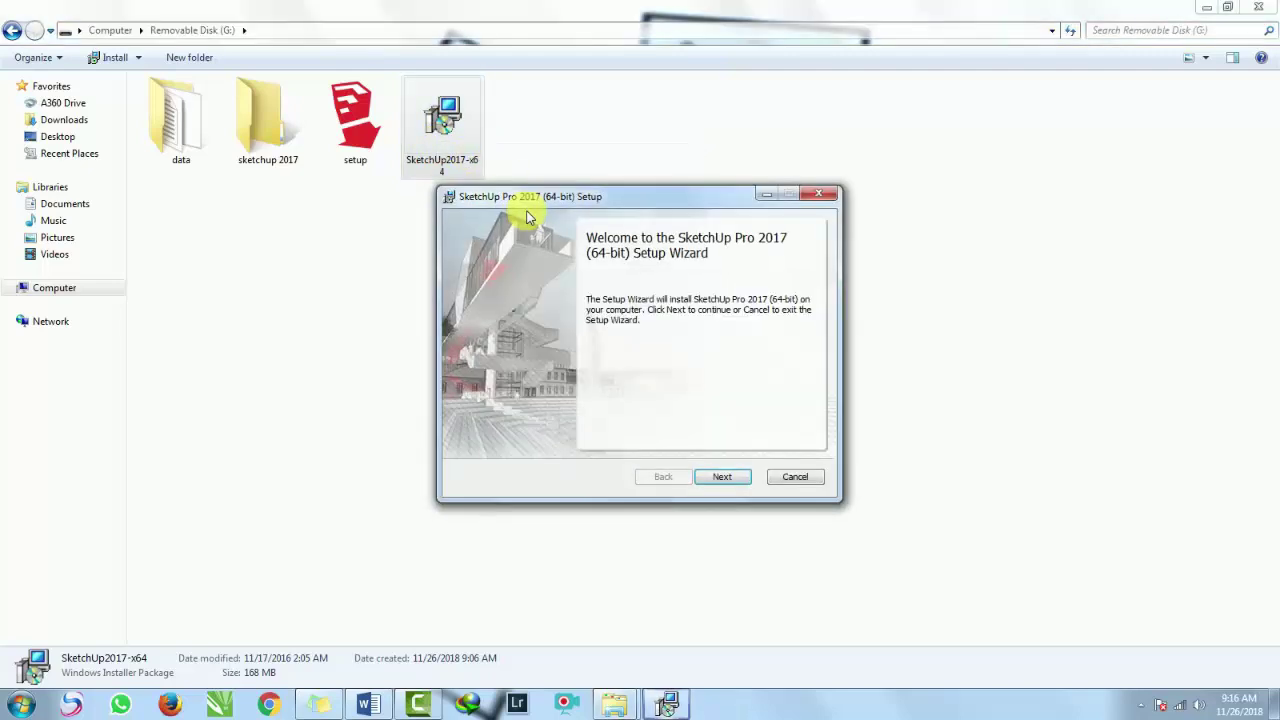
left_click_drag(628, 205, 578, 191)
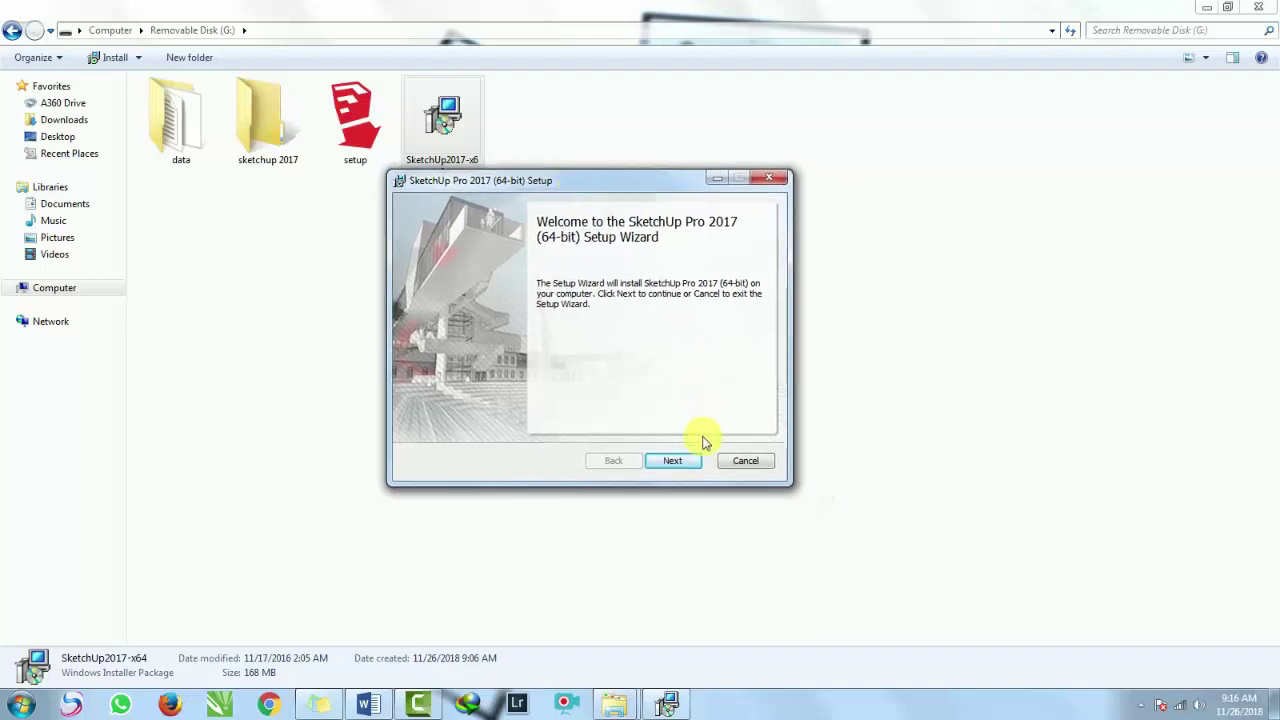
left_click(686, 462)
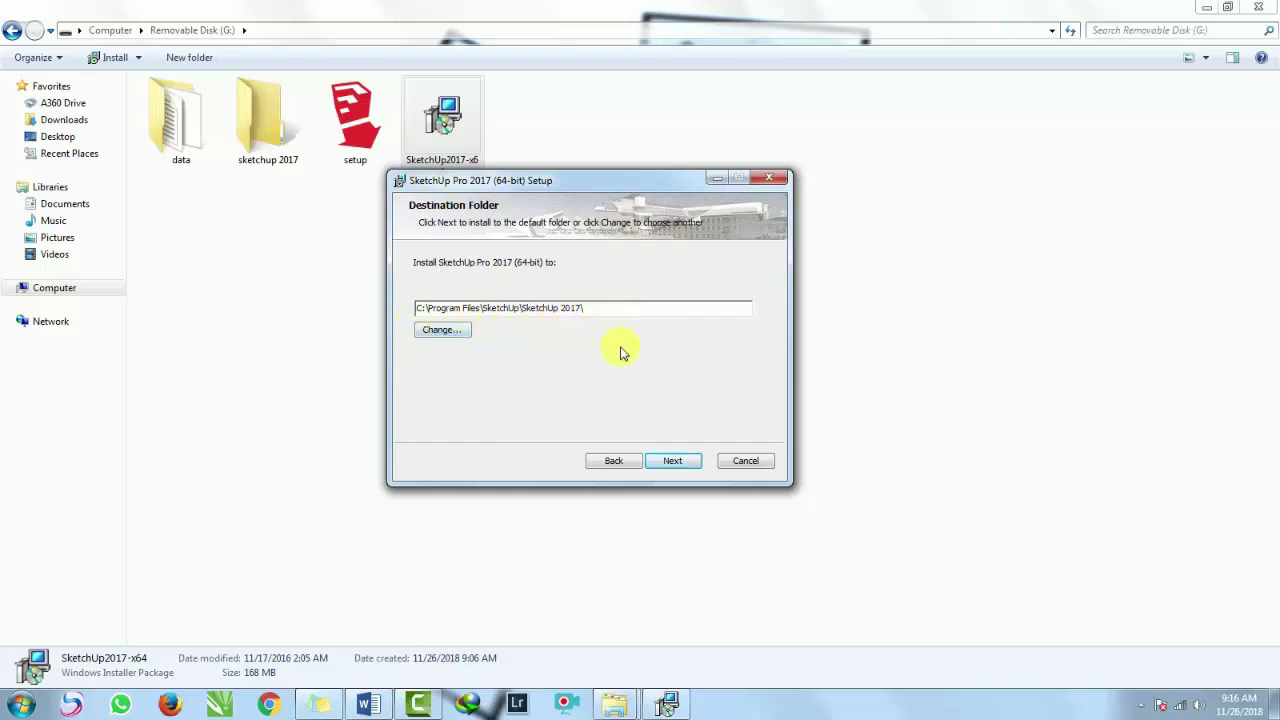
left_click(684, 462)
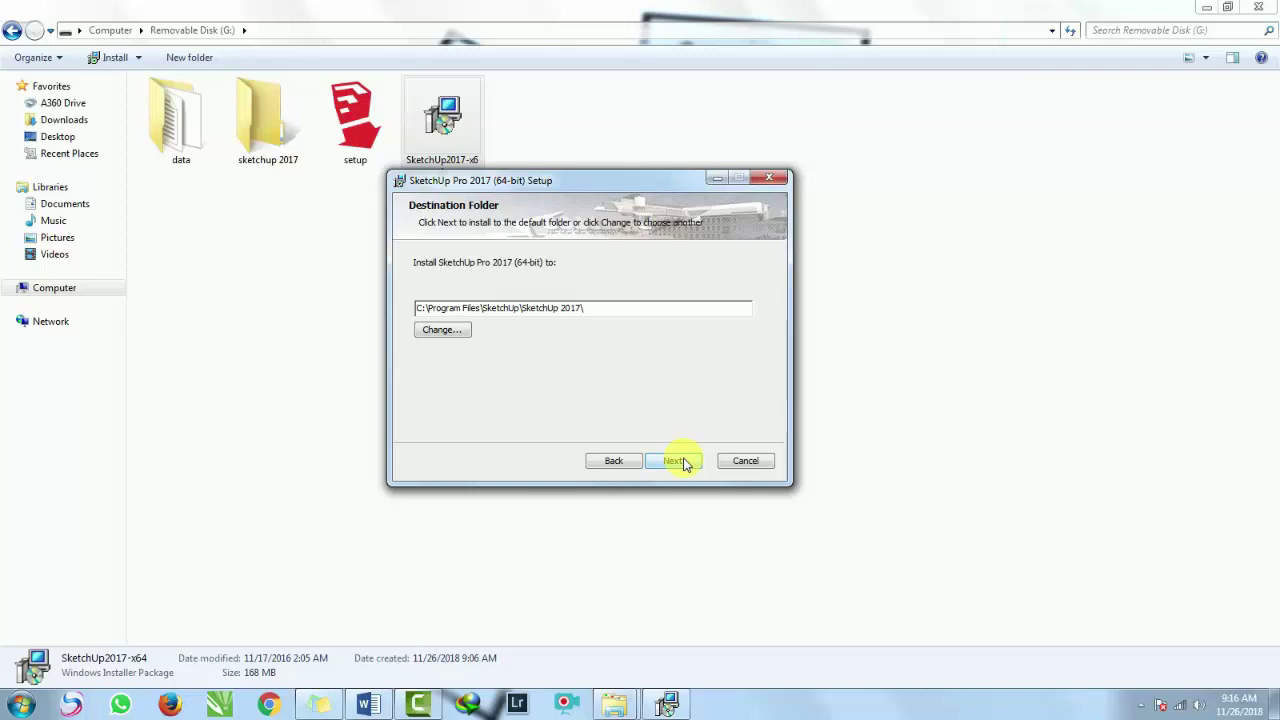
left_click(683, 462)
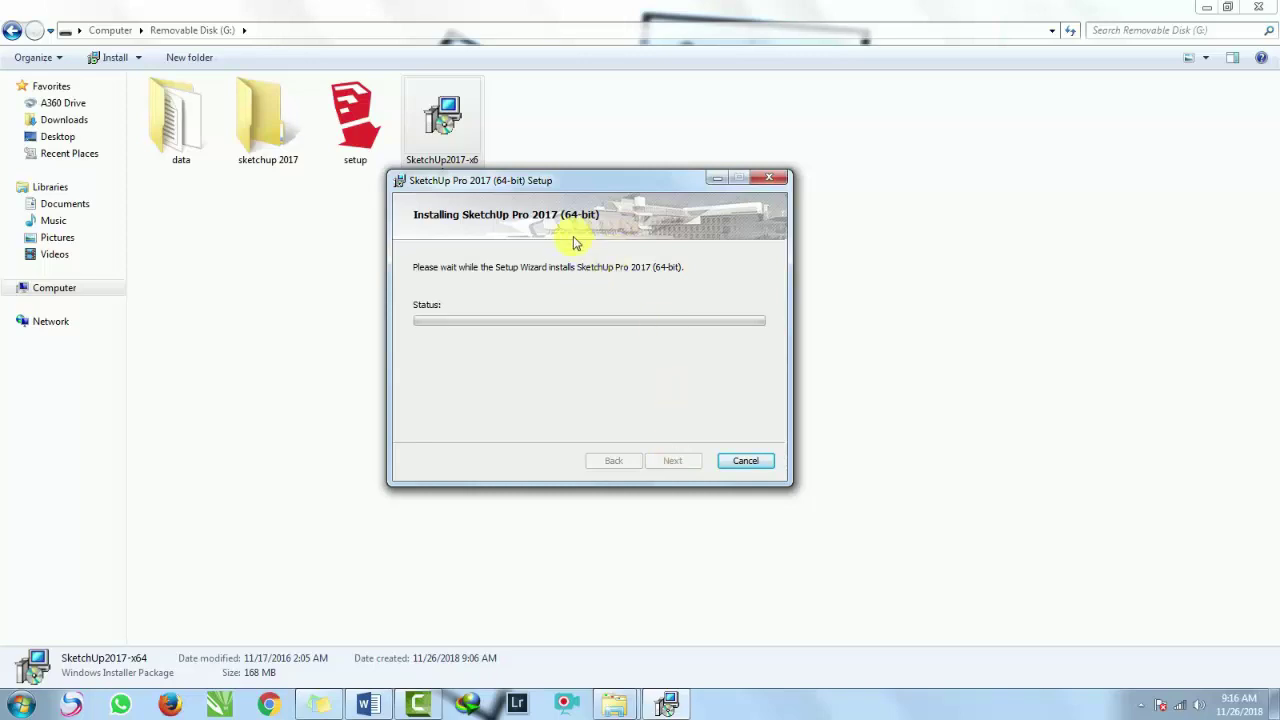
Wait for the SketchUp Pro 2017 installation to complete, then finish the setup wizard.
left_click_drag(595, 186, 560, 184)
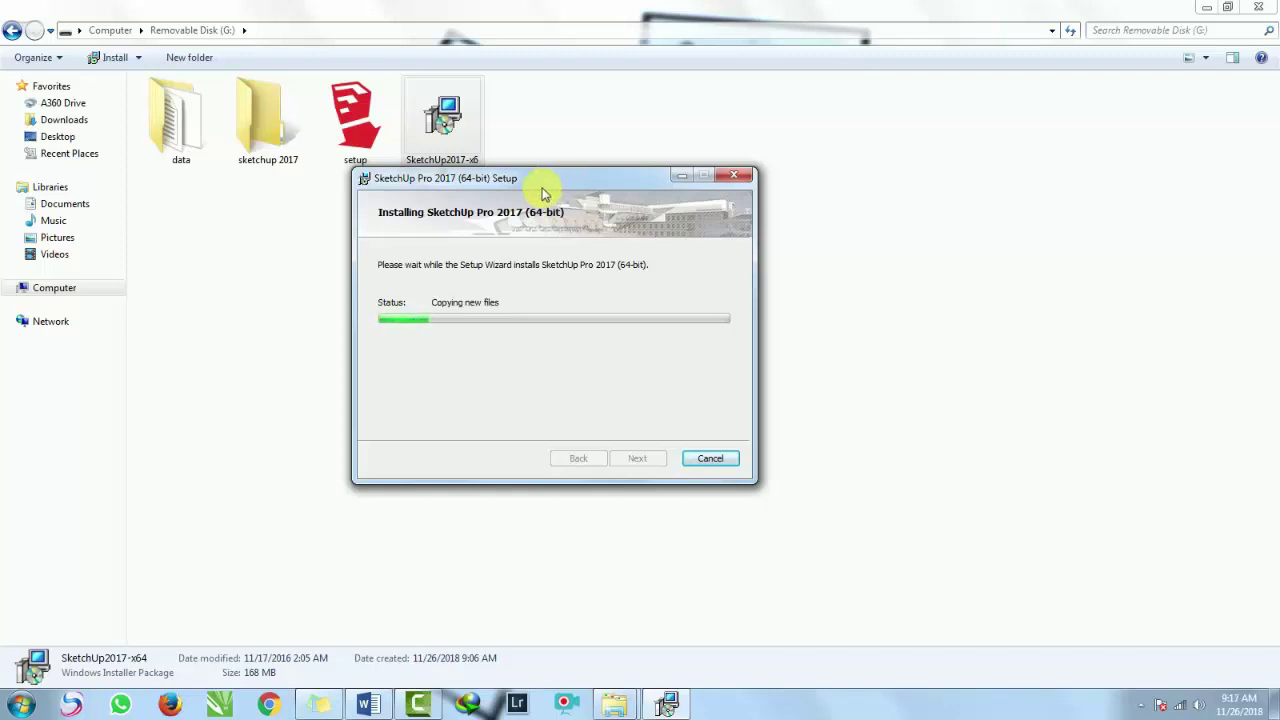
left_click_drag(543, 193, 500, 179)
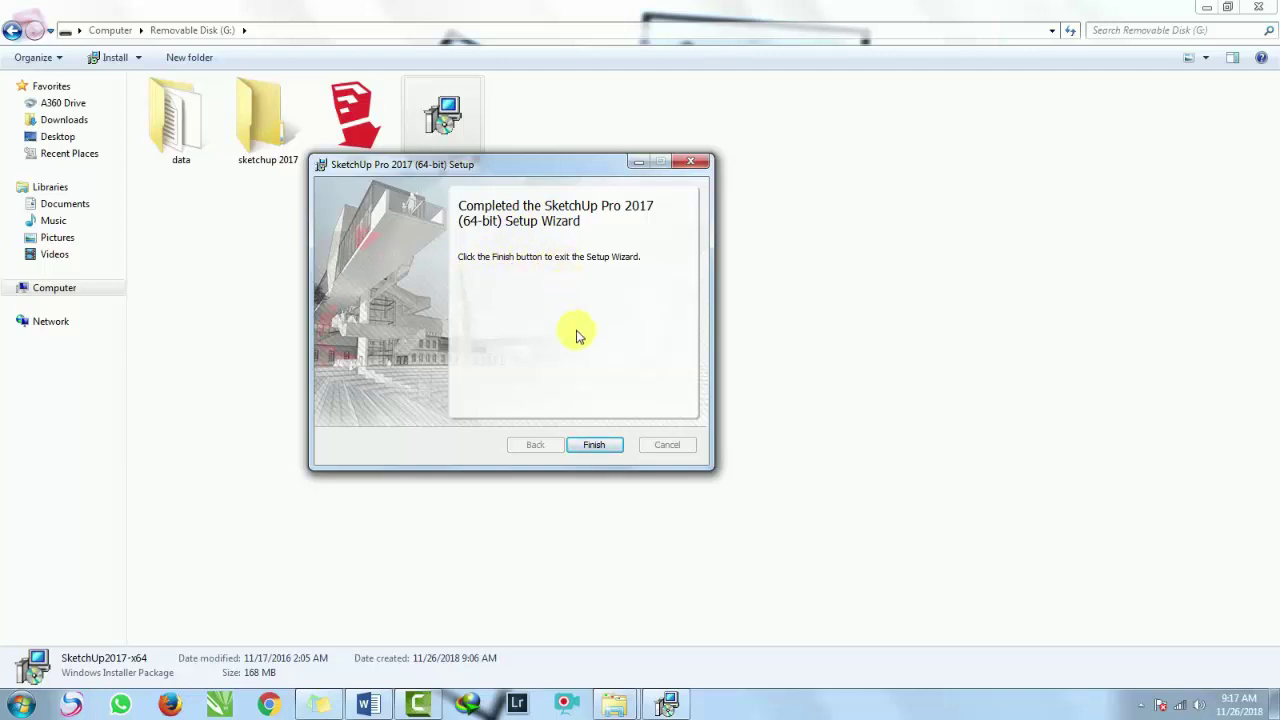
left_click(598, 448)
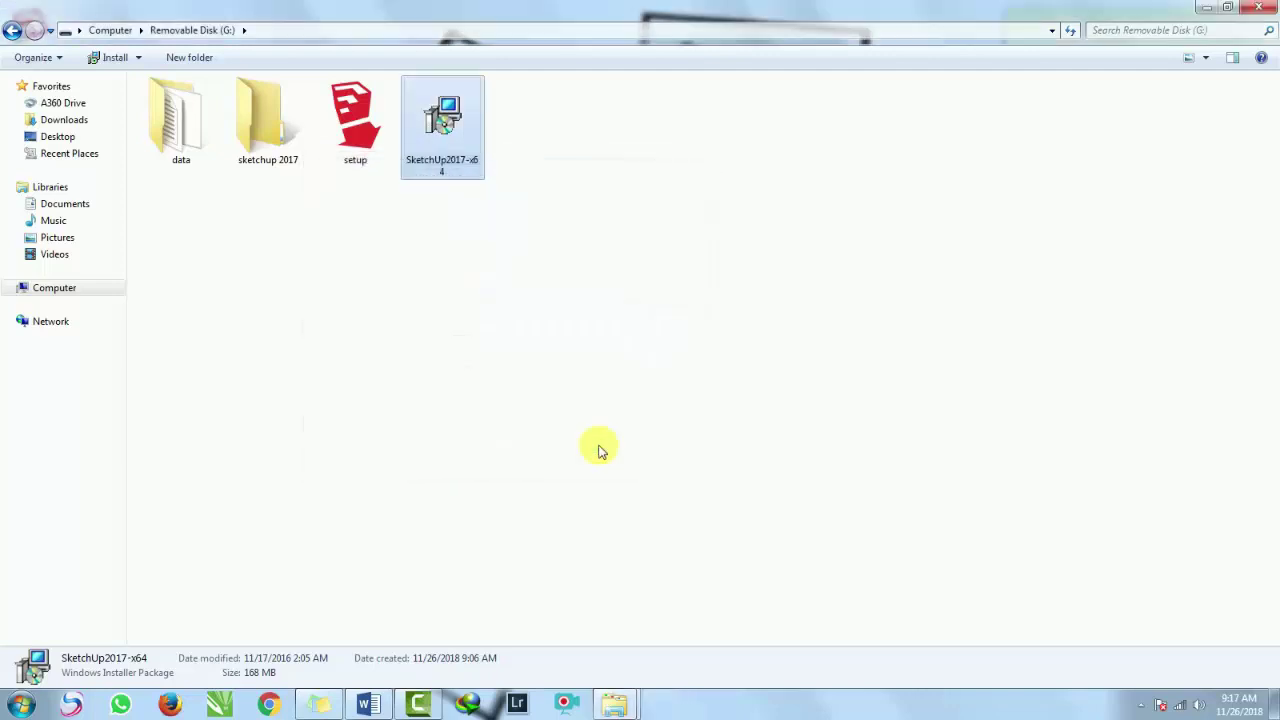
Launch SketchUp 2017 from the desktop and accept the licence agreement.
left_click(1207, 7)
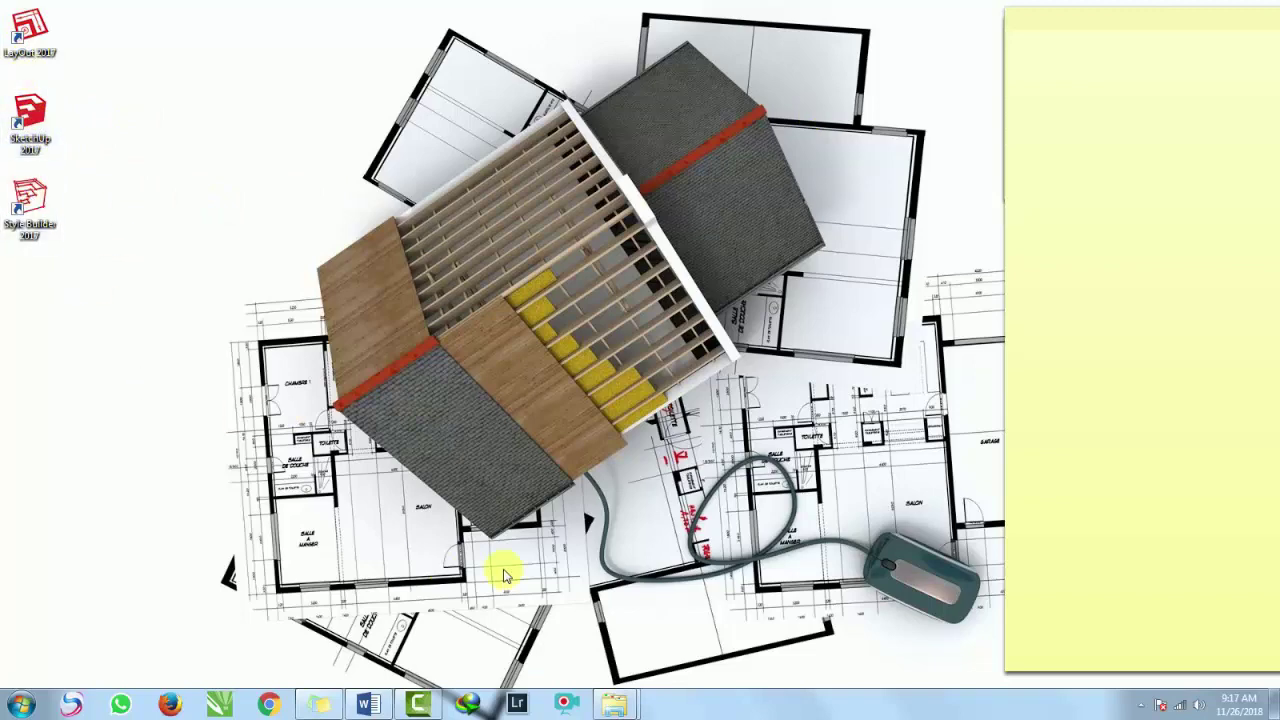
double_click(30, 118)
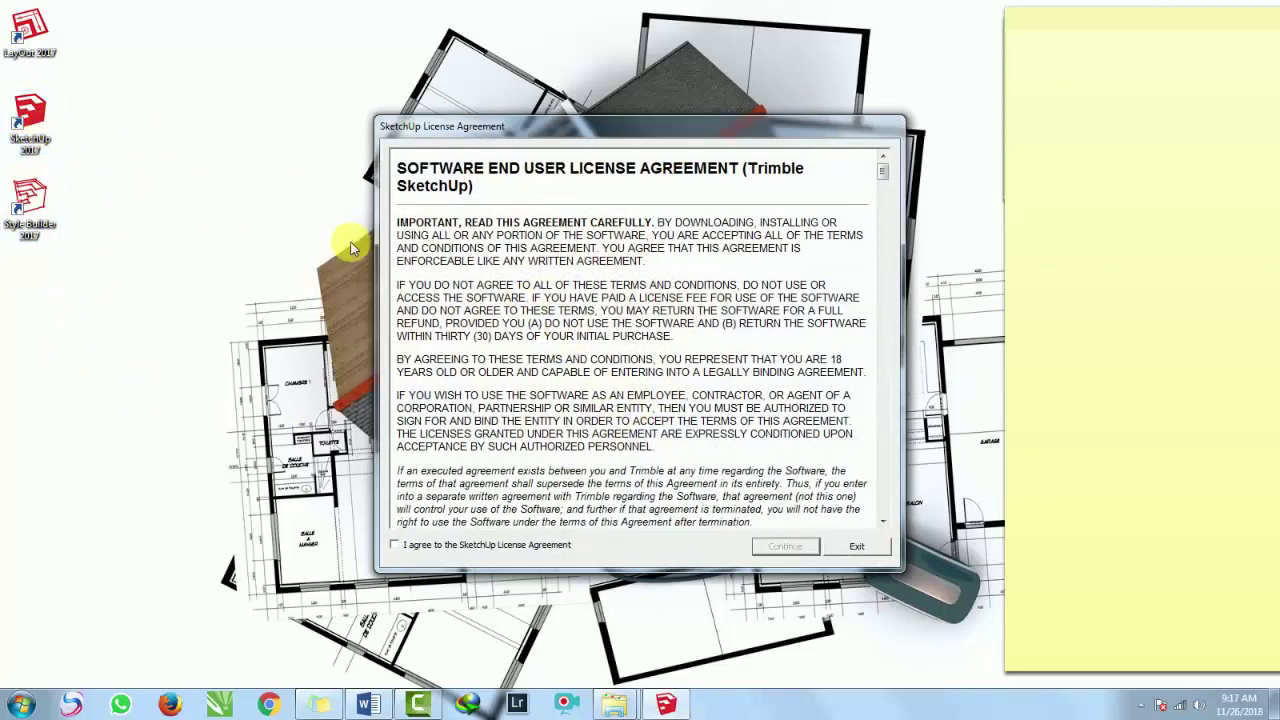
left_click_drag(586, 126, 489, 104)
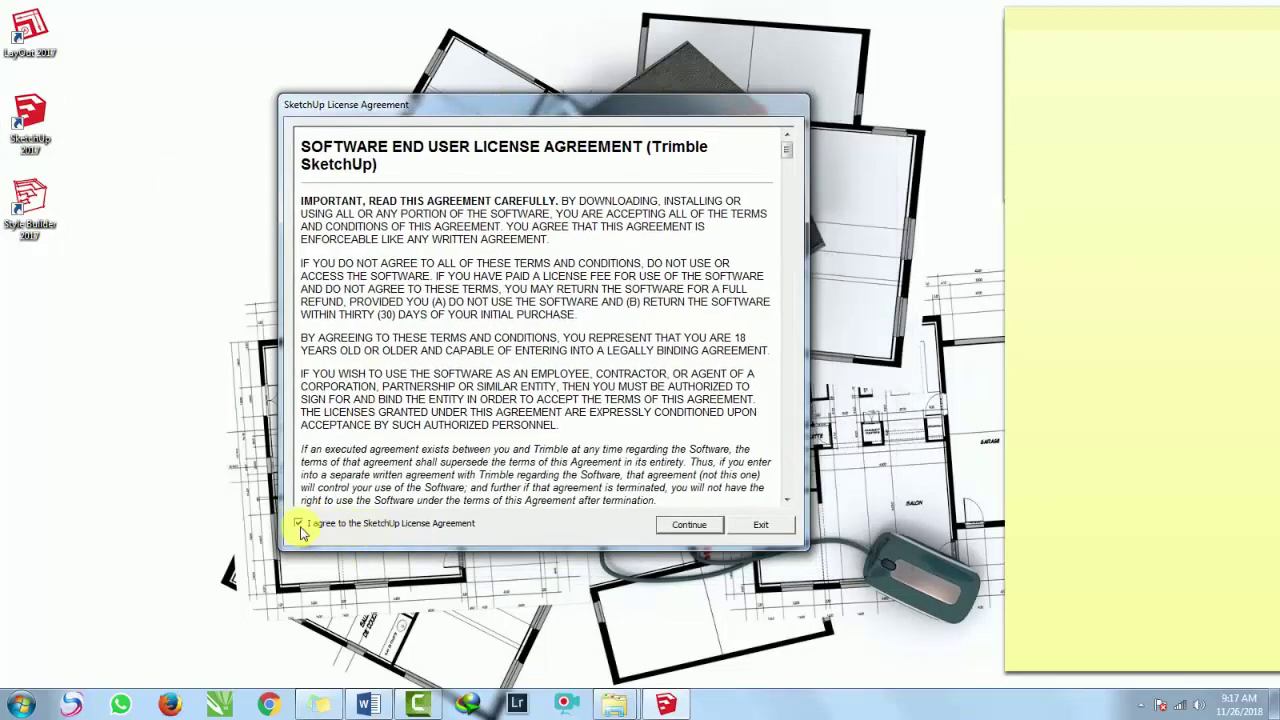
left_click(690, 527)
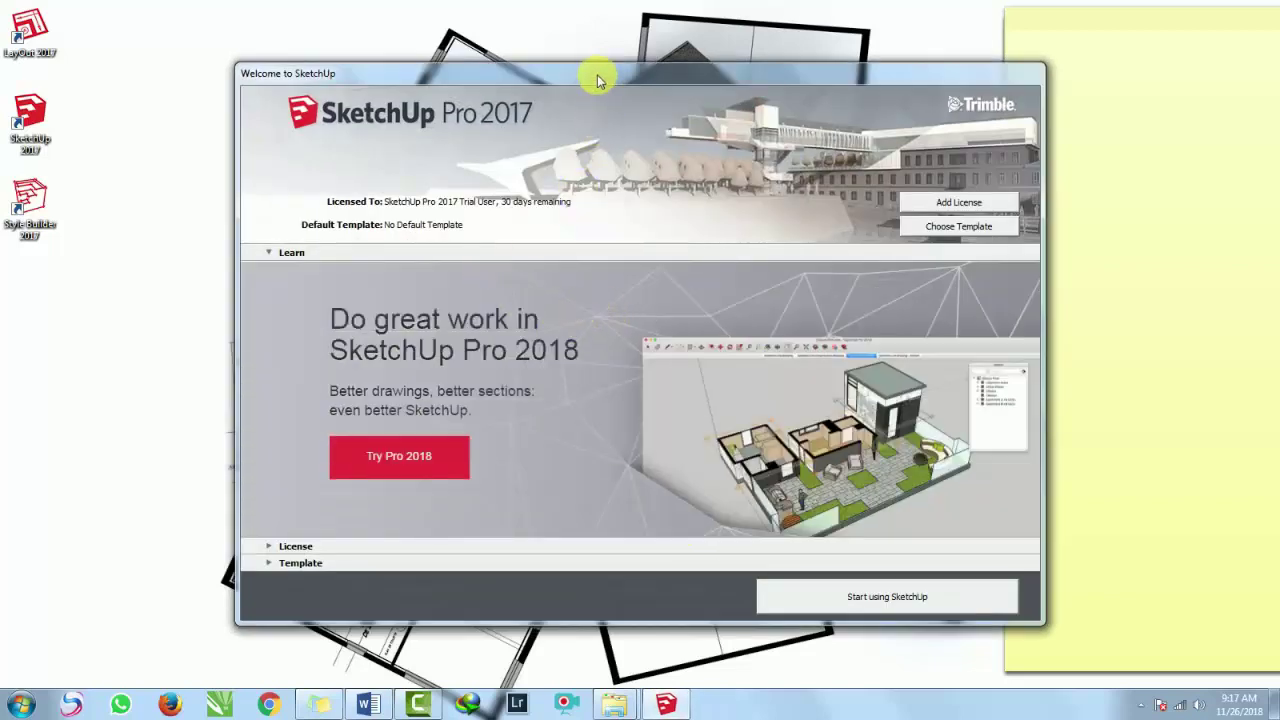
Choose the Architectural Design - Millimeters template and start a new model.
left_click_drag(597, 74, 537, 60)
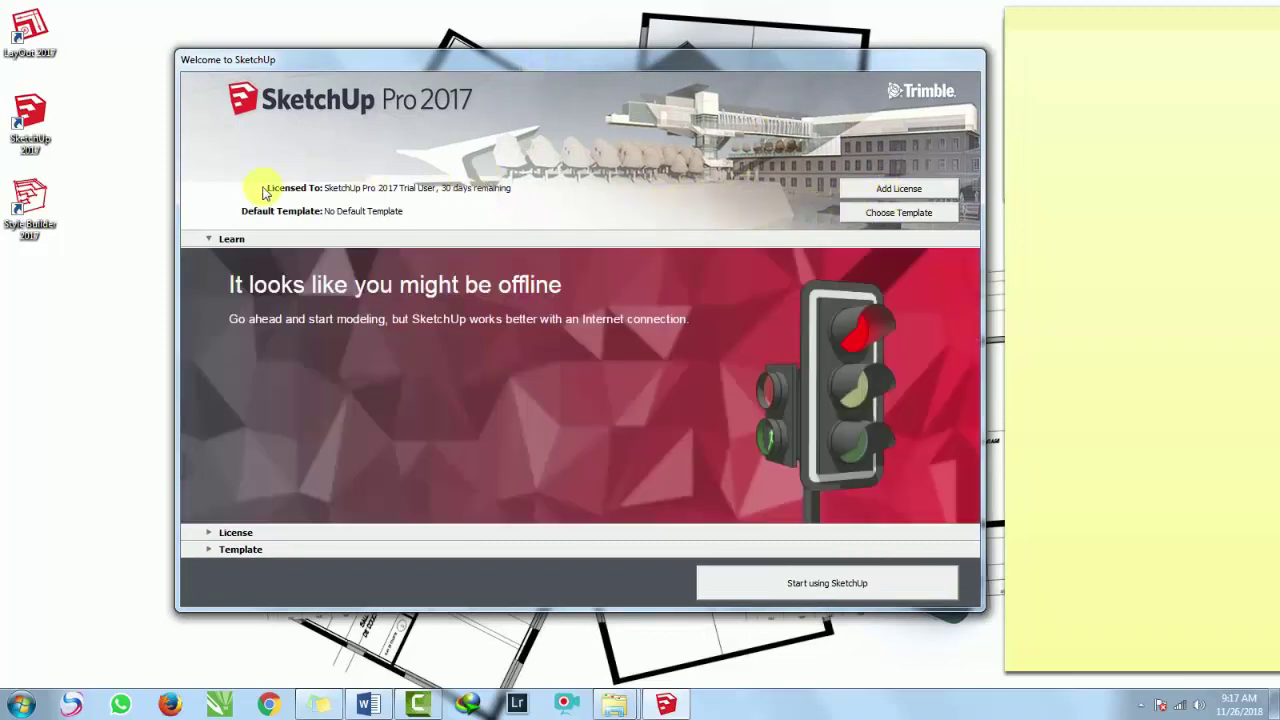
left_click(893, 216)
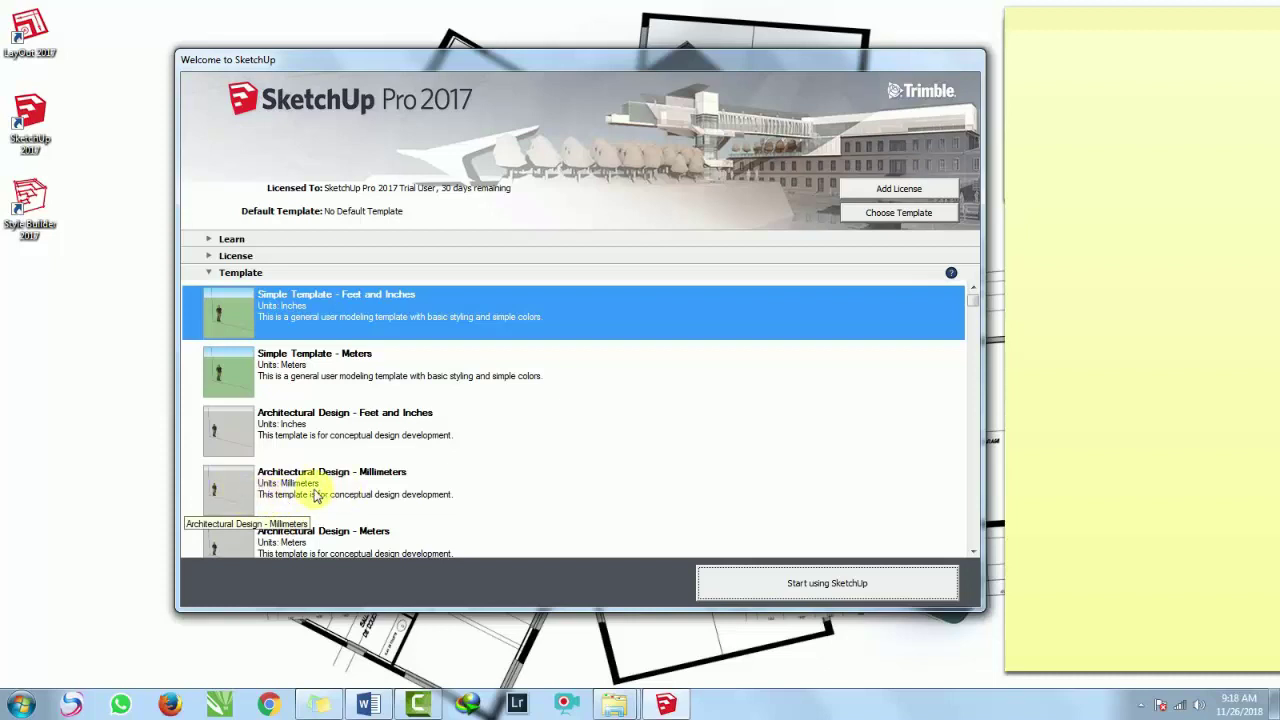
left_click(242, 497)
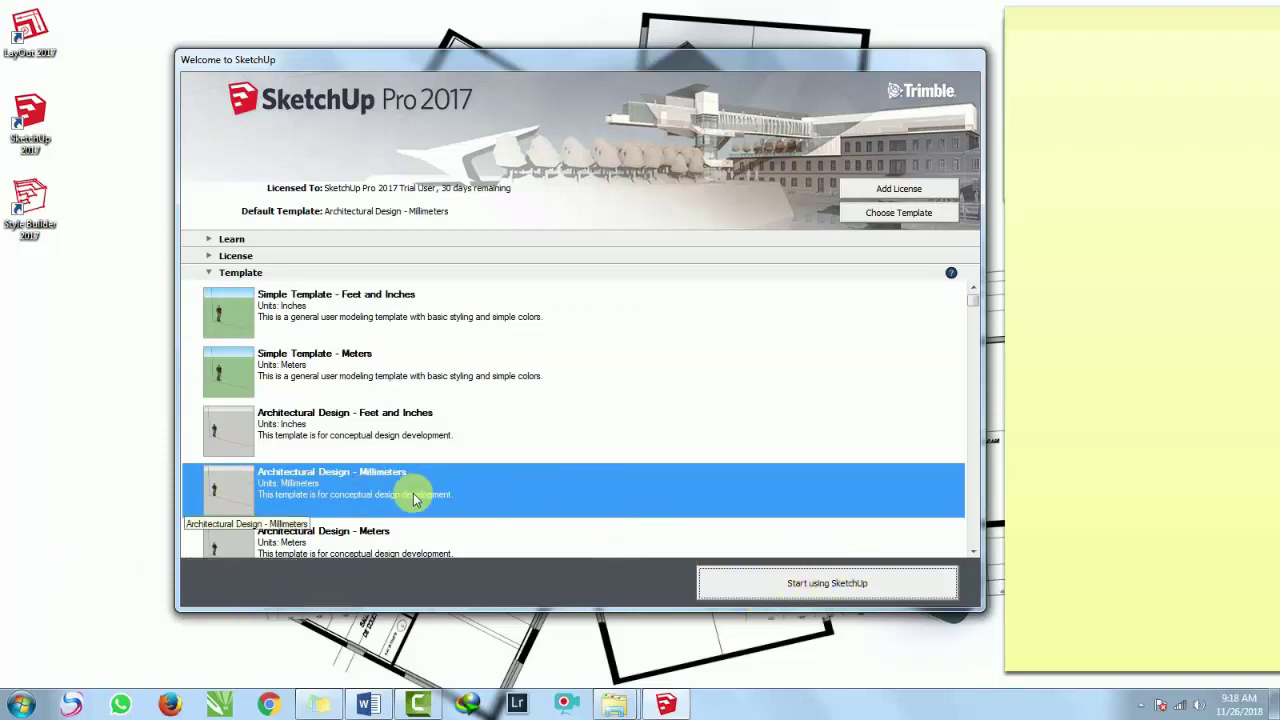
left_click(817, 586)
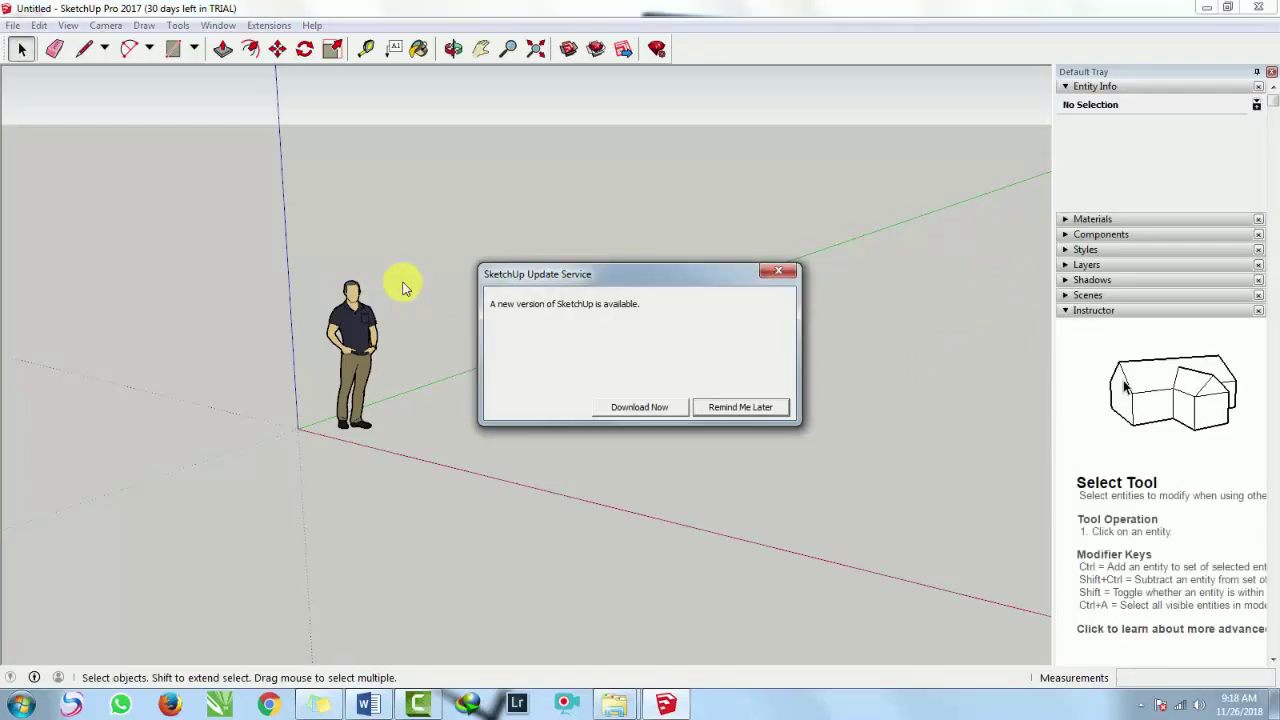
Dismiss the update notice, then select and deselect the person figure.
left_click(760, 410)
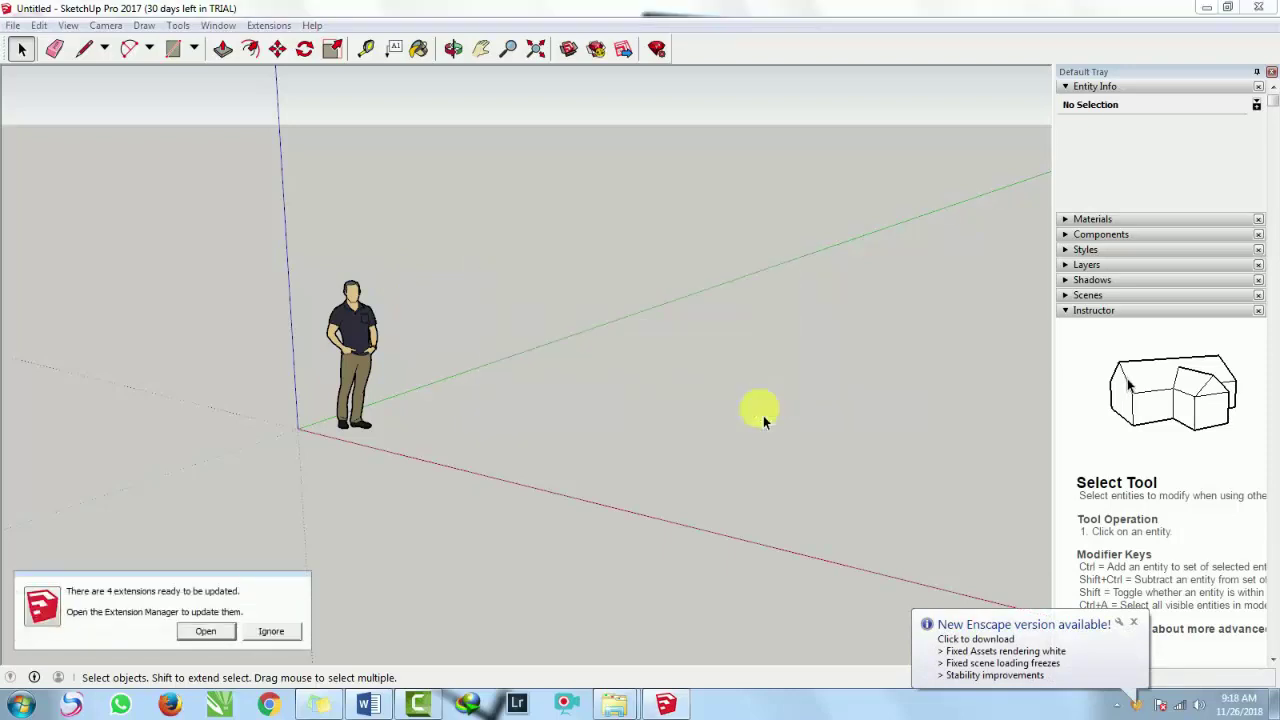
left_click(352, 338)
left_click(548, 372)
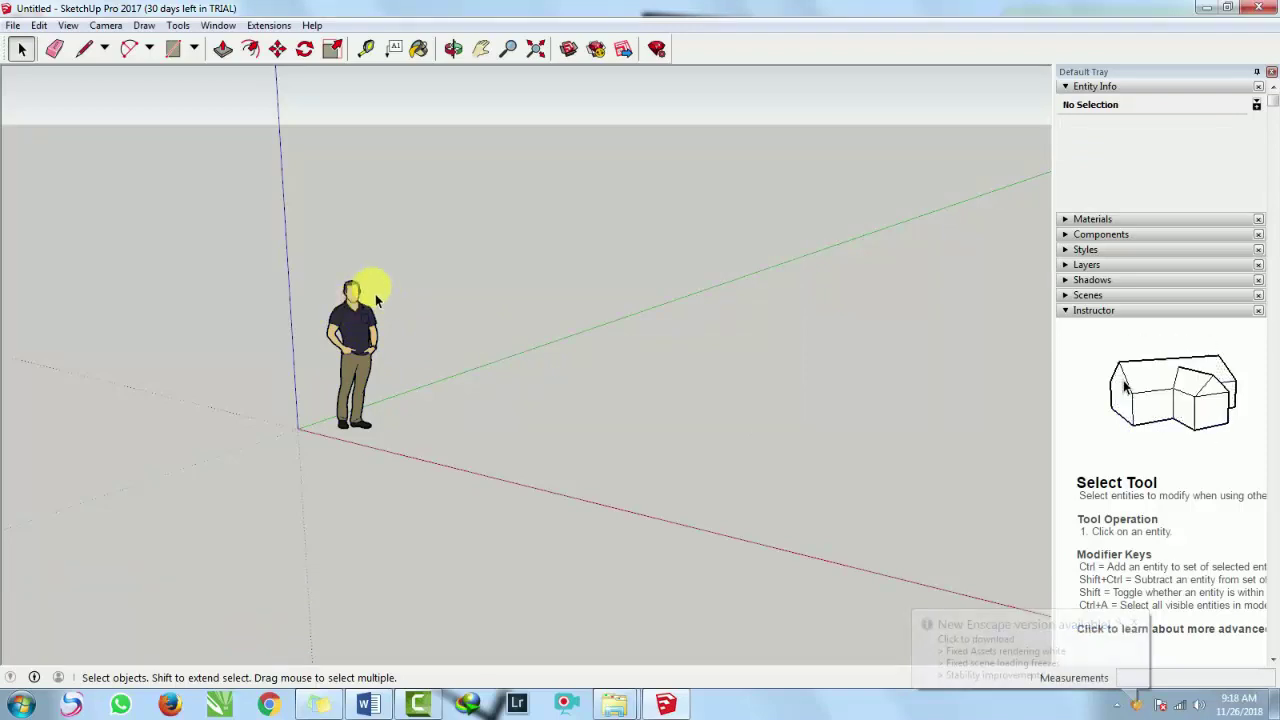
Turn on the Getting Started toolbar in View > Toolbars.
left_click(40, 27)
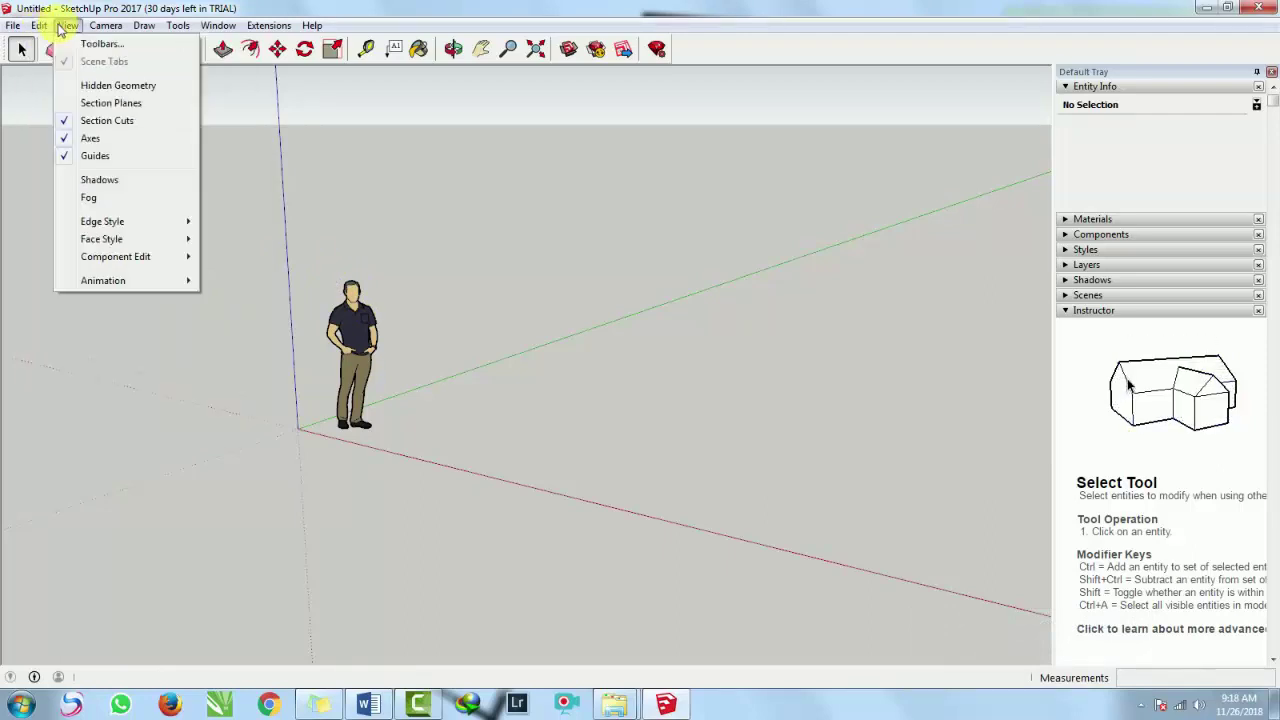
left_click(95, 44)
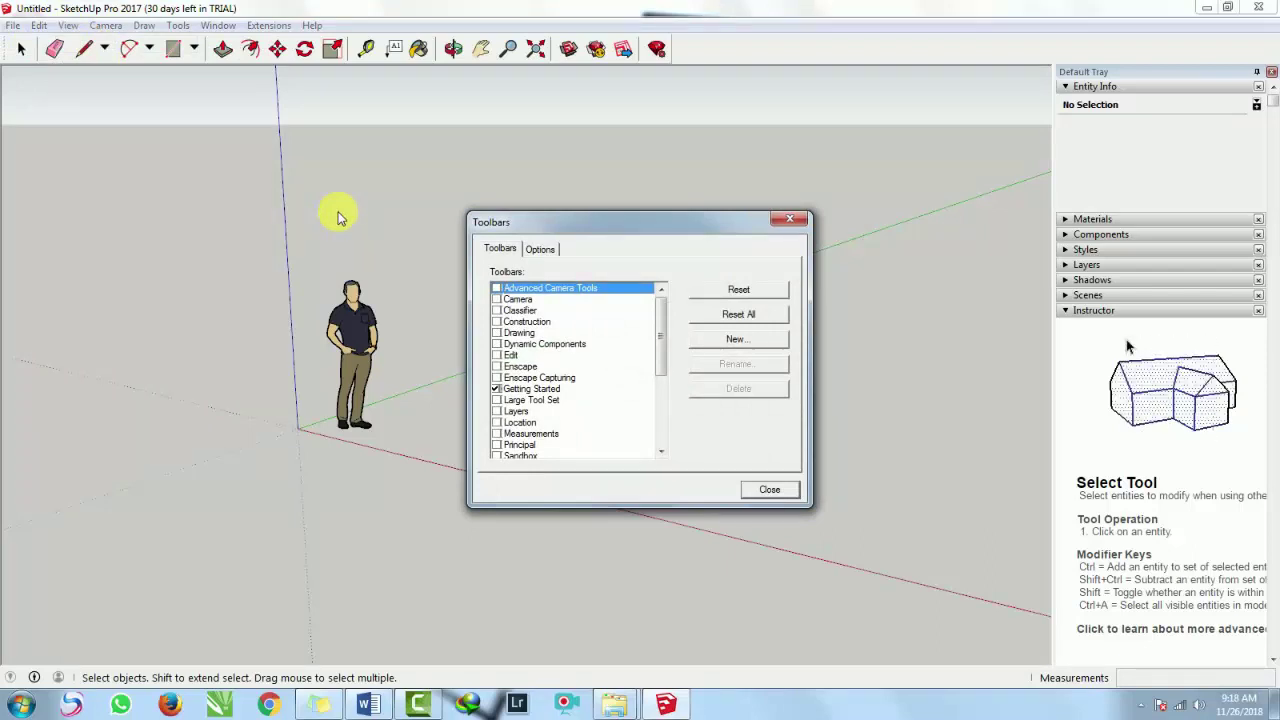
left_click(497, 389)
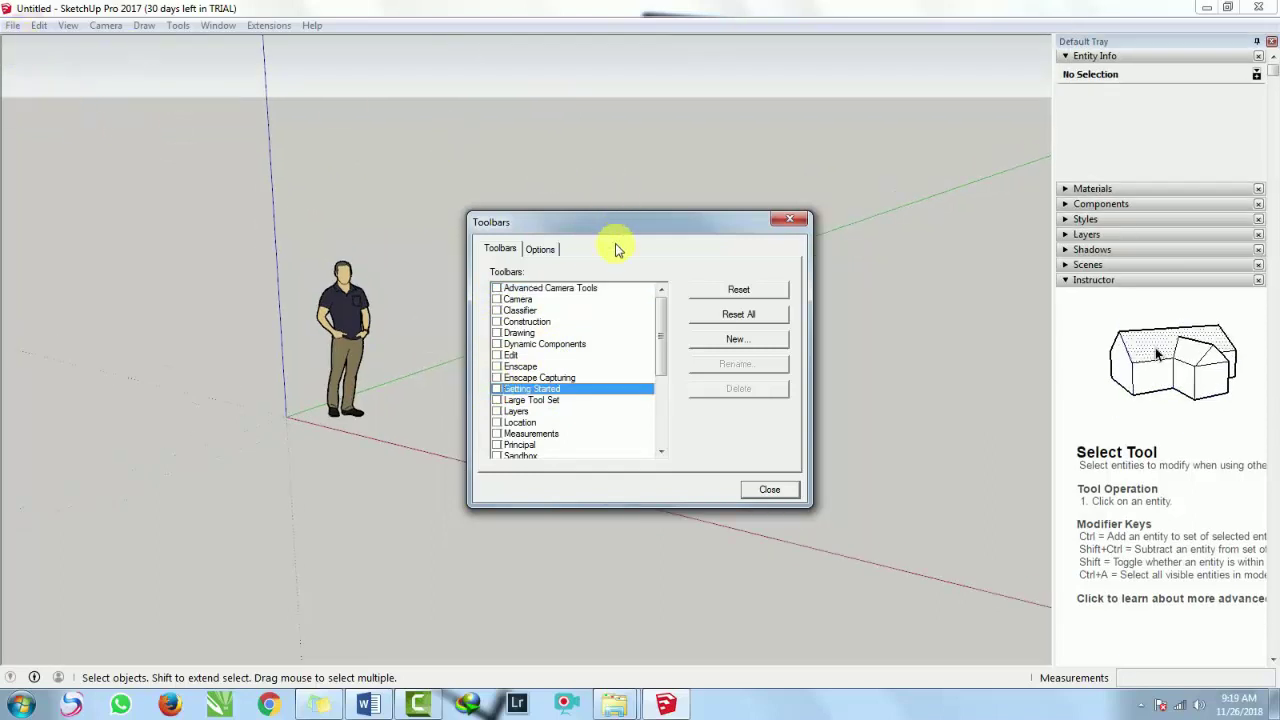
left_click(541, 250)
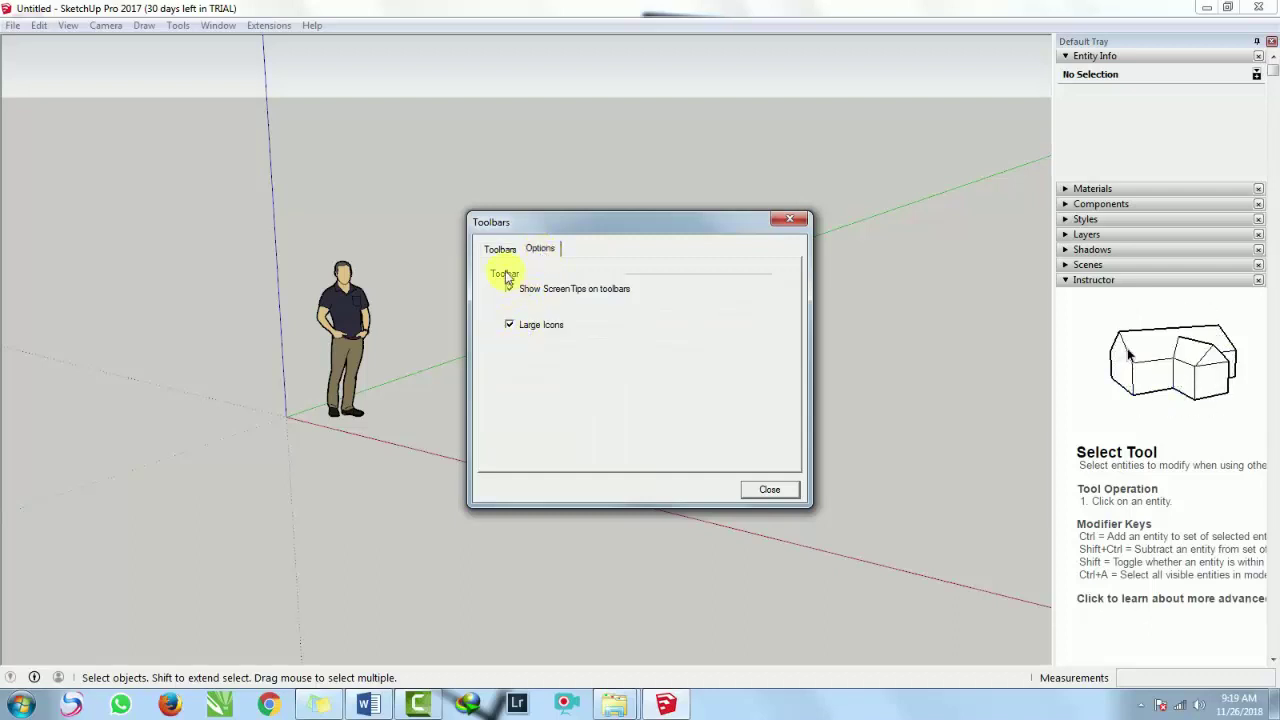
left_click(500, 249)
left_click(497, 389)
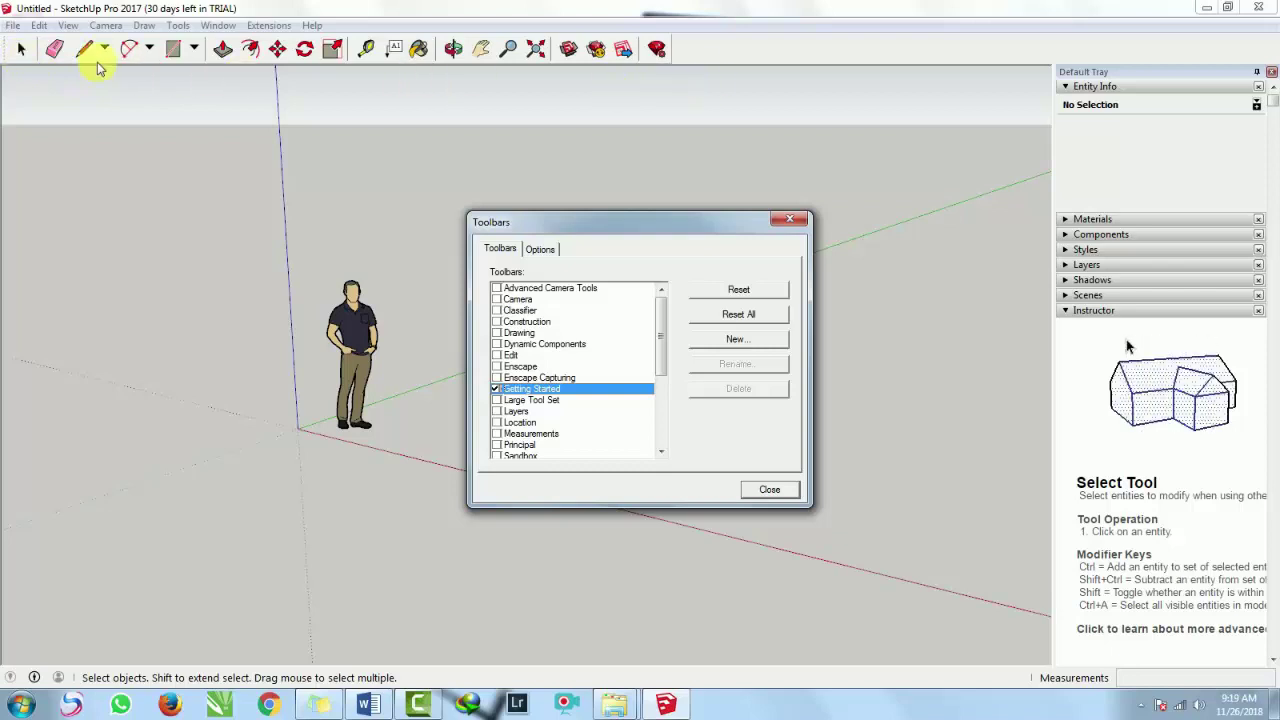
Switch off Large Icons under the Toolbars Options tab.
left_click(540, 250)
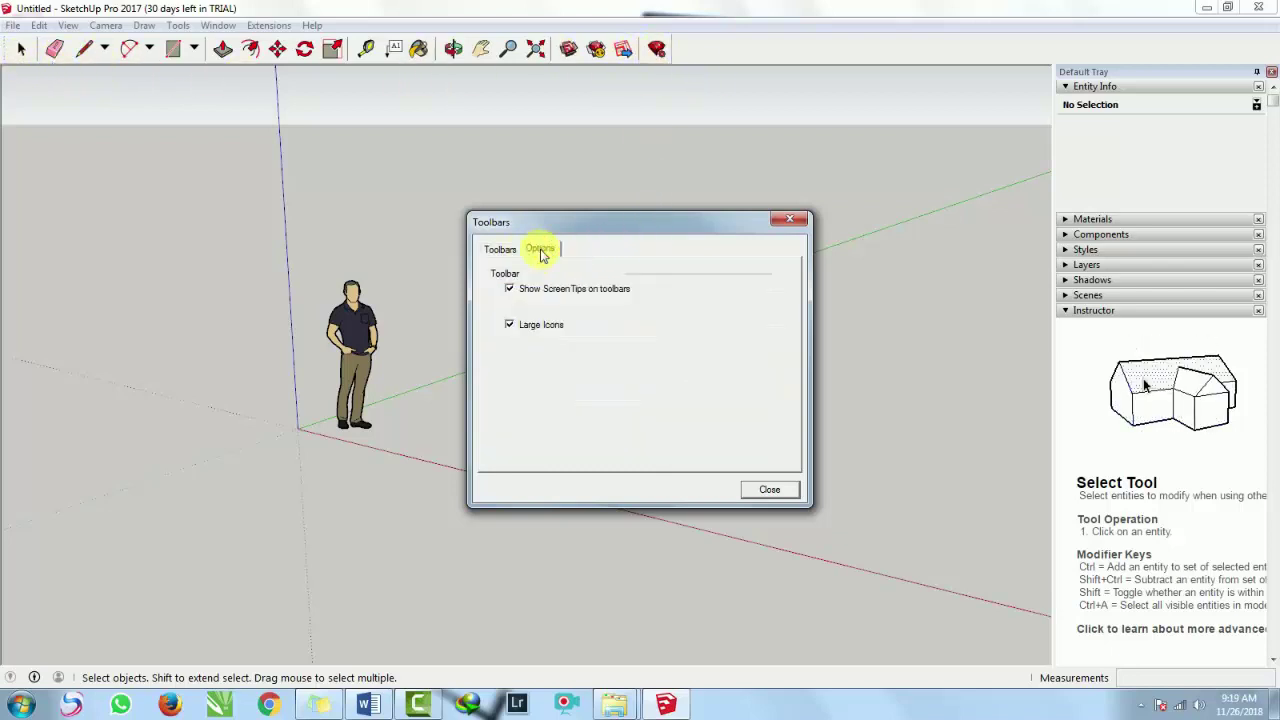
left_click(510, 326)
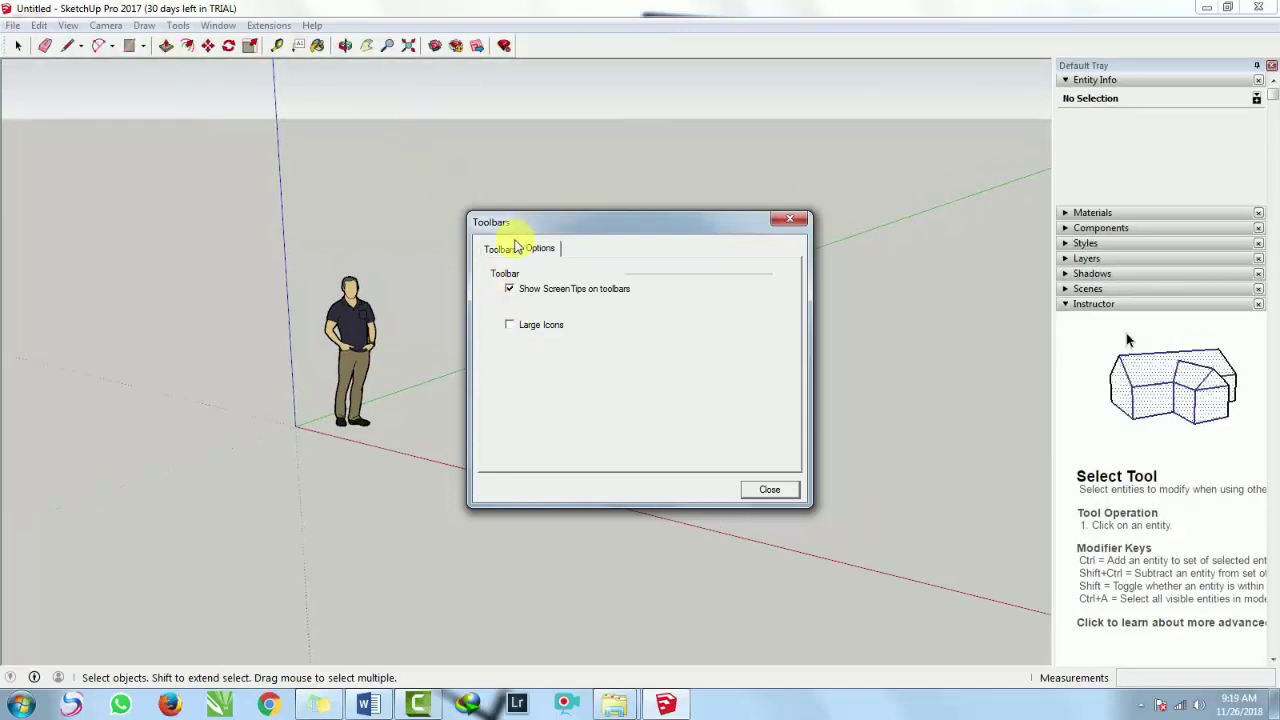
left_click(501, 250)
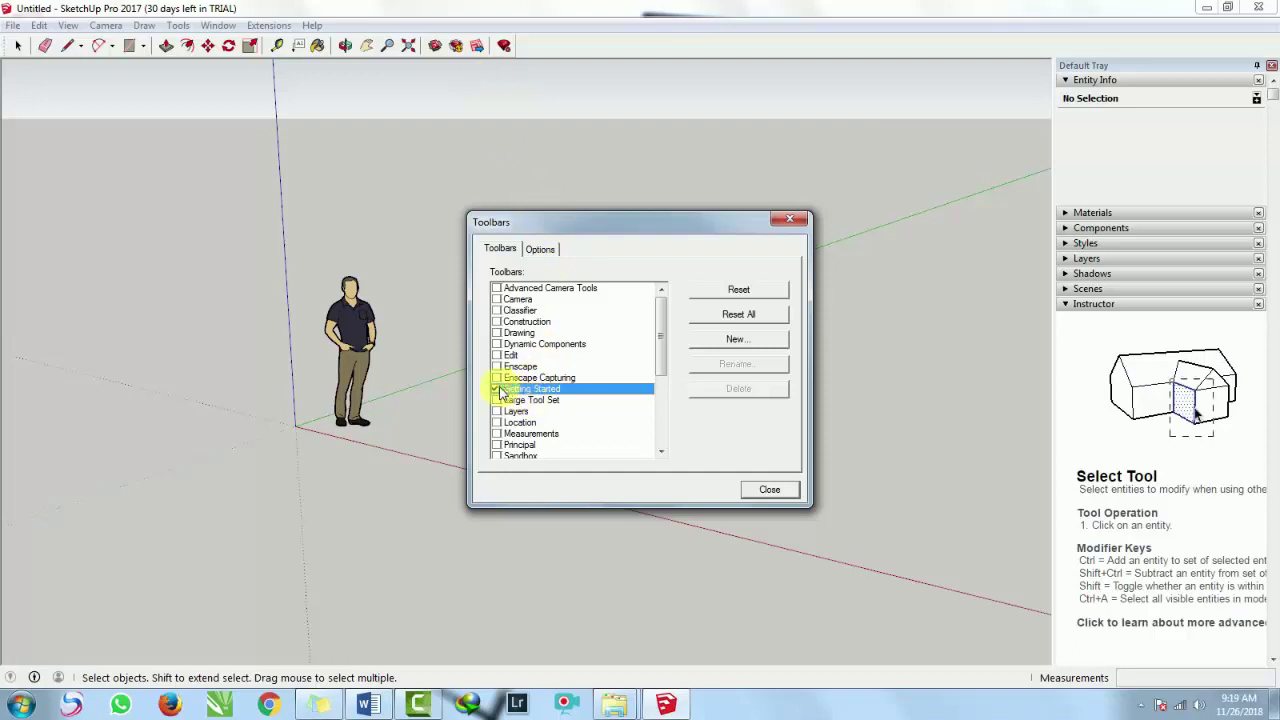
Hide Getting Started and show the Large Tool Set, Layers and Solid Tools toolbars.
left_click(497, 391)
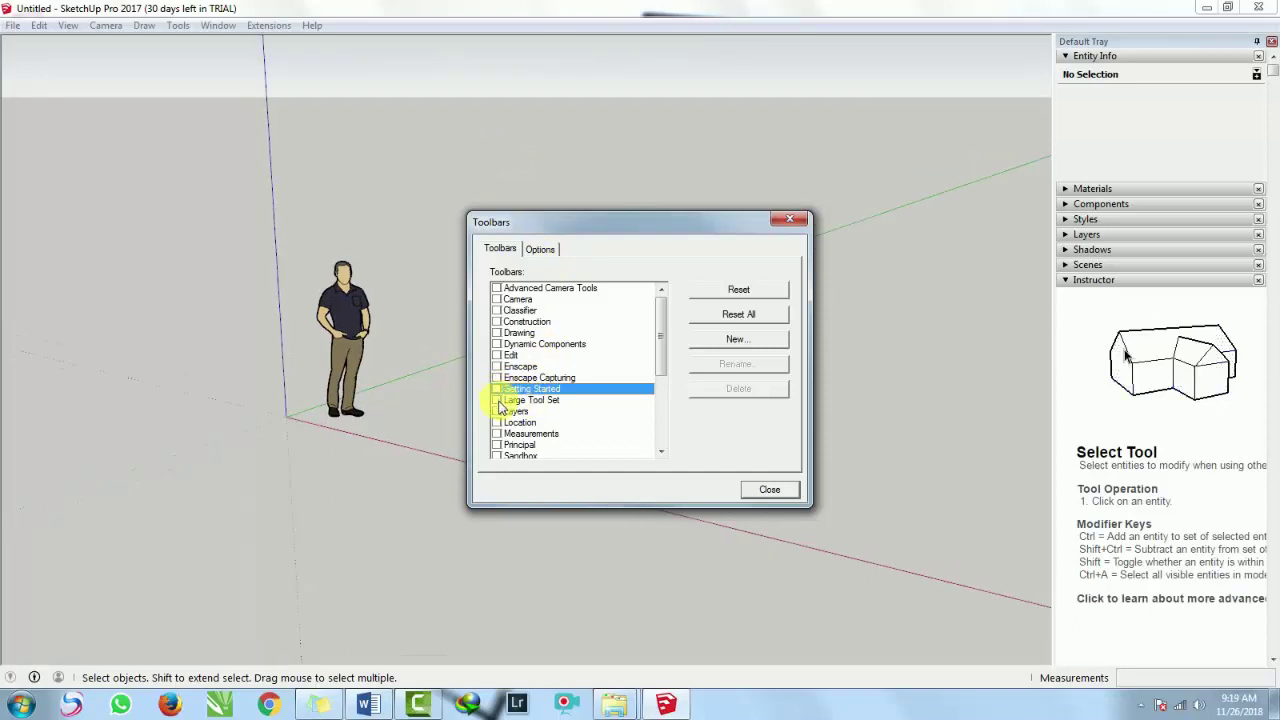
left_click(497, 400)
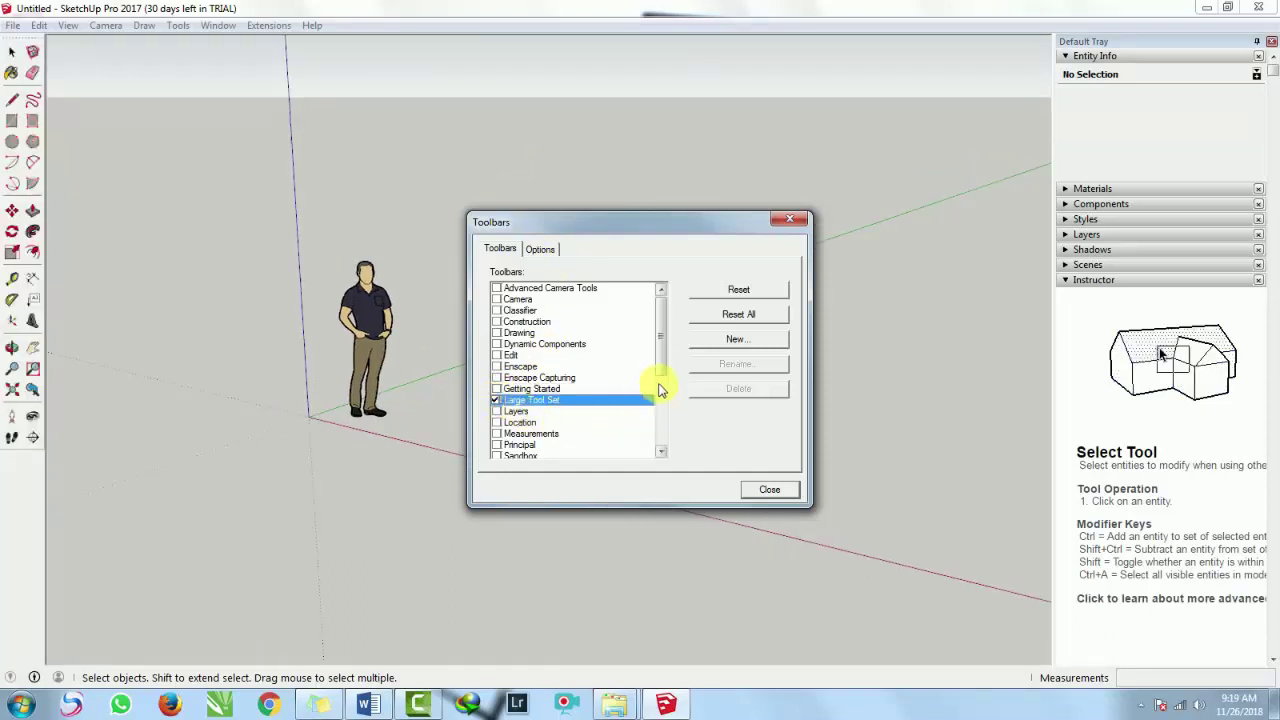
scroll(660, 360, "down", 1)
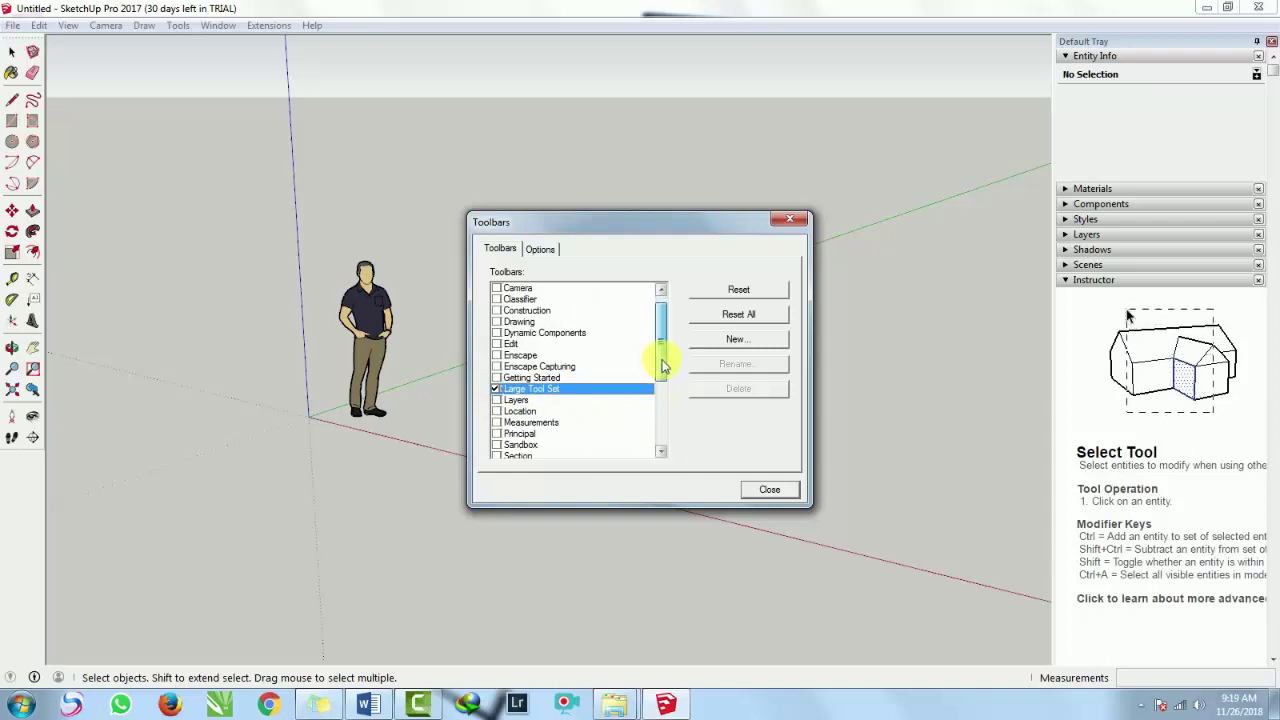
left_click(497, 400)
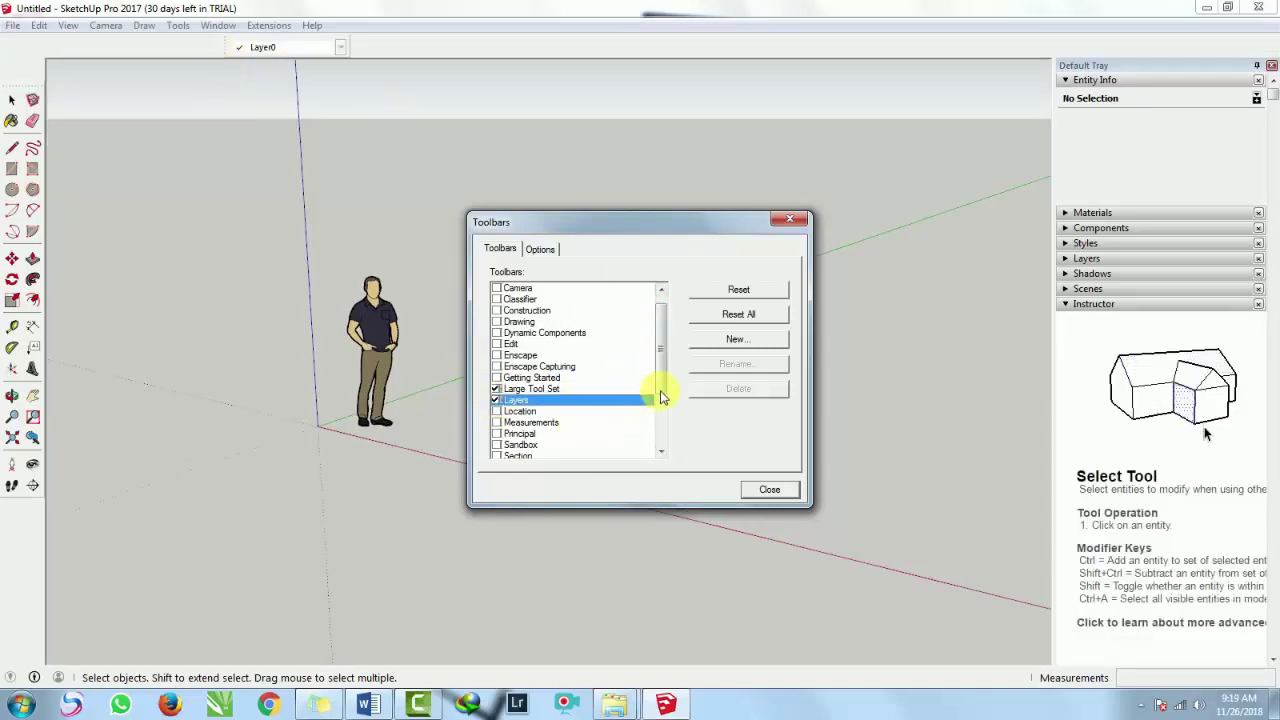
left_click_drag(663, 366, 662, 400)
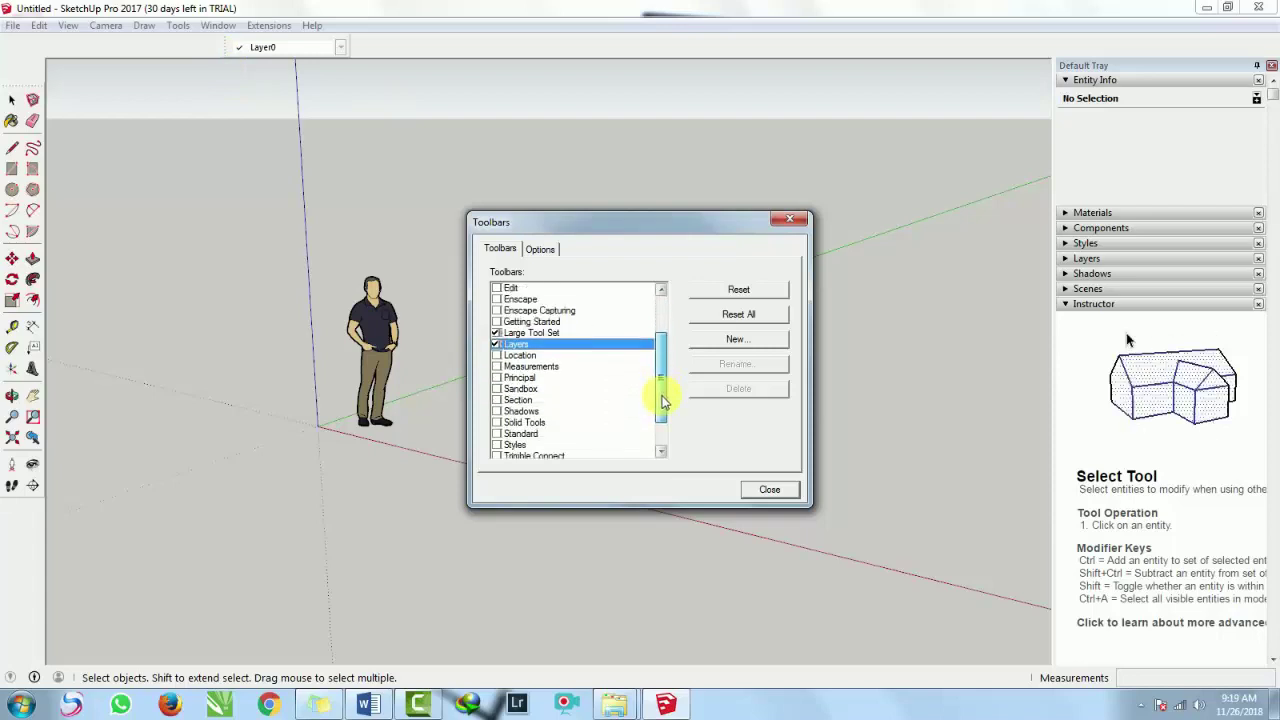
left_click(497, 422)
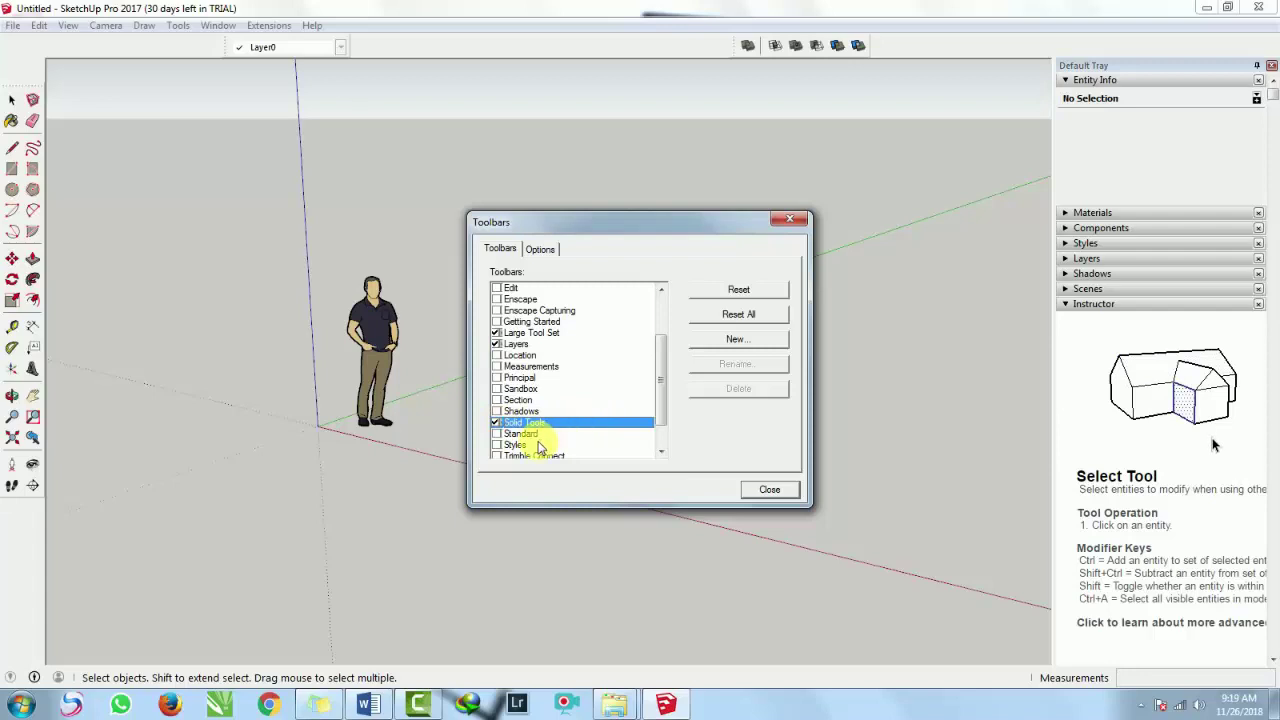
Also switch on the Styles, Views and Shadows toolbars.
left_click(497, 444)
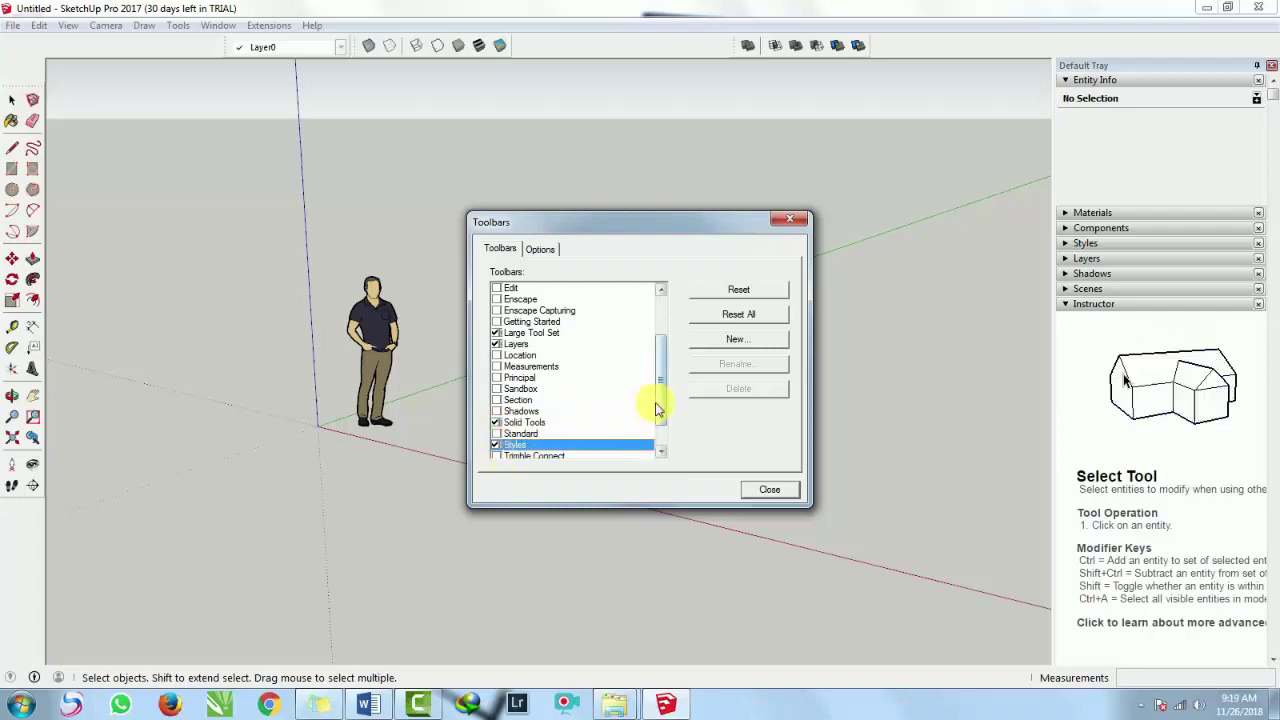
left_click_drag(660, 407, 659, 427)
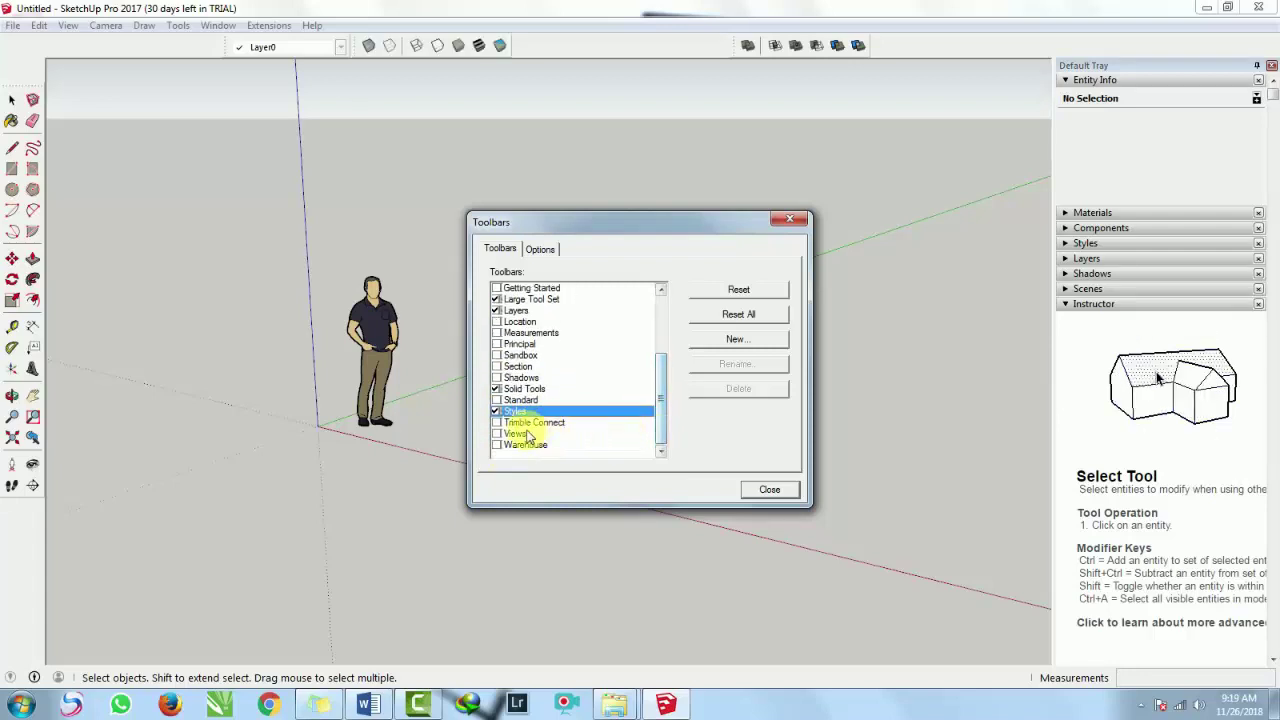
left_click(499, 435)
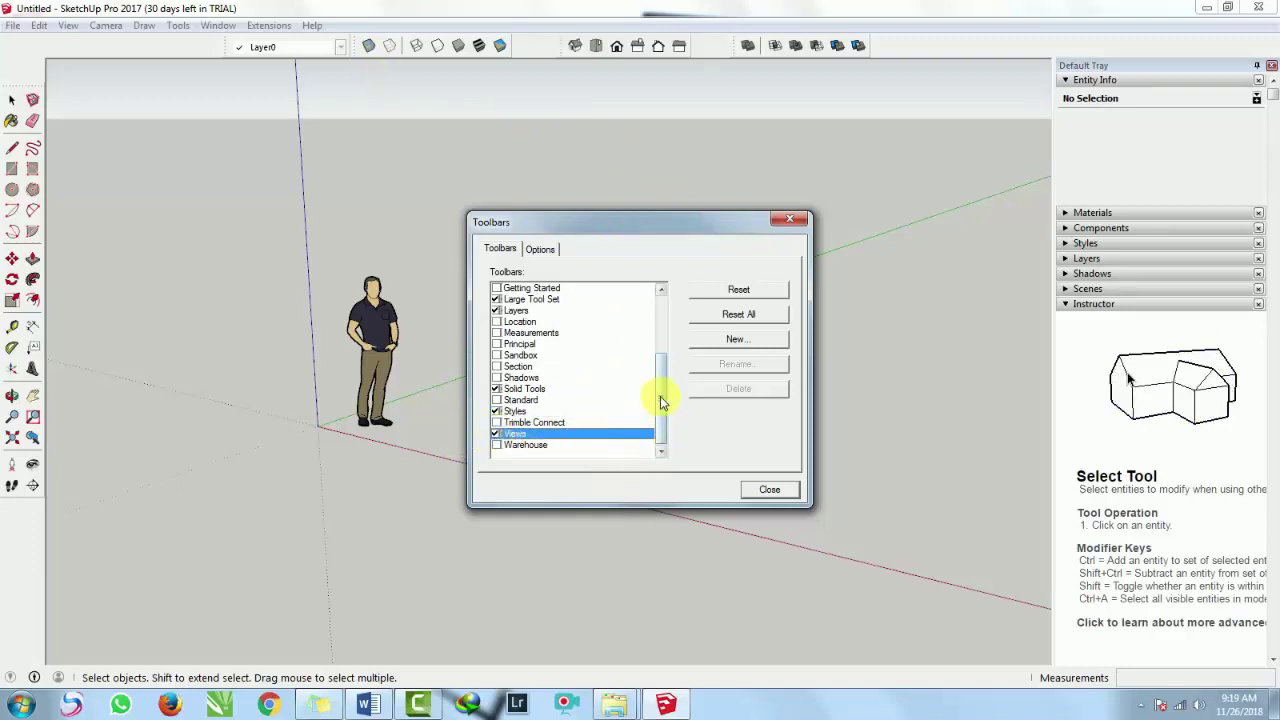
left_click_drag(660, 396, 659, 323)
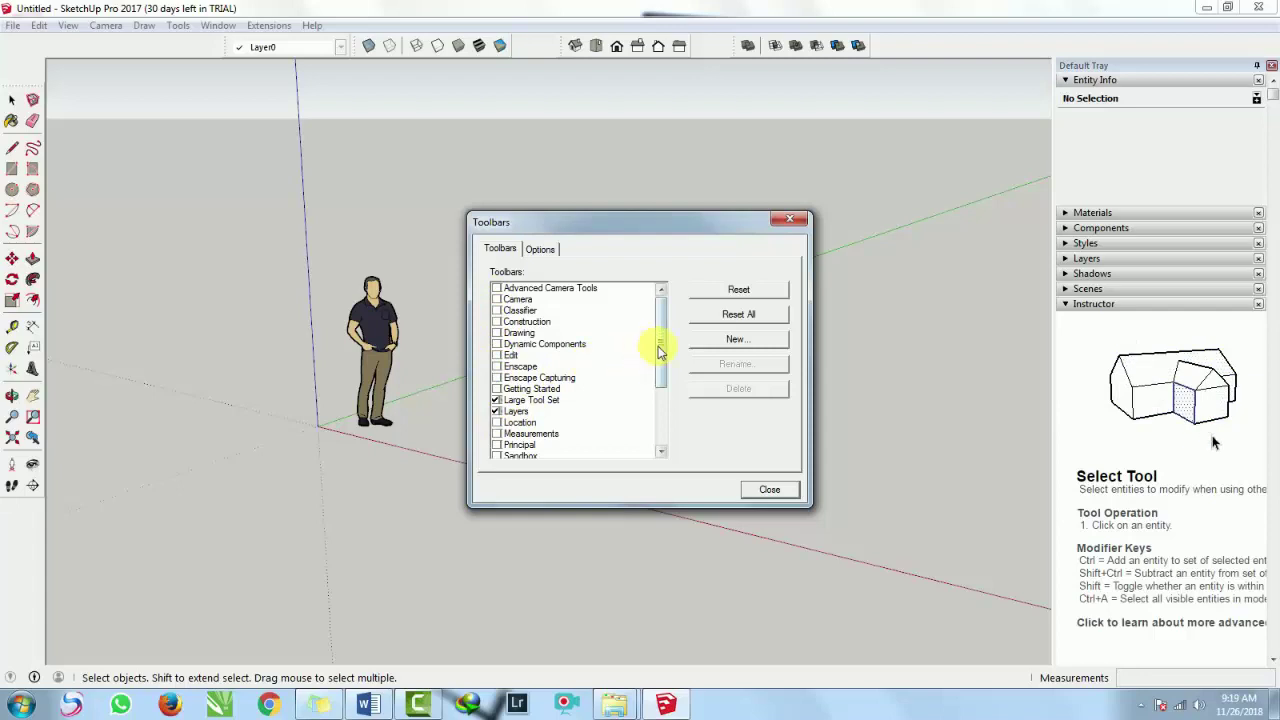
left_click_drag(661, 350, 661, 376)
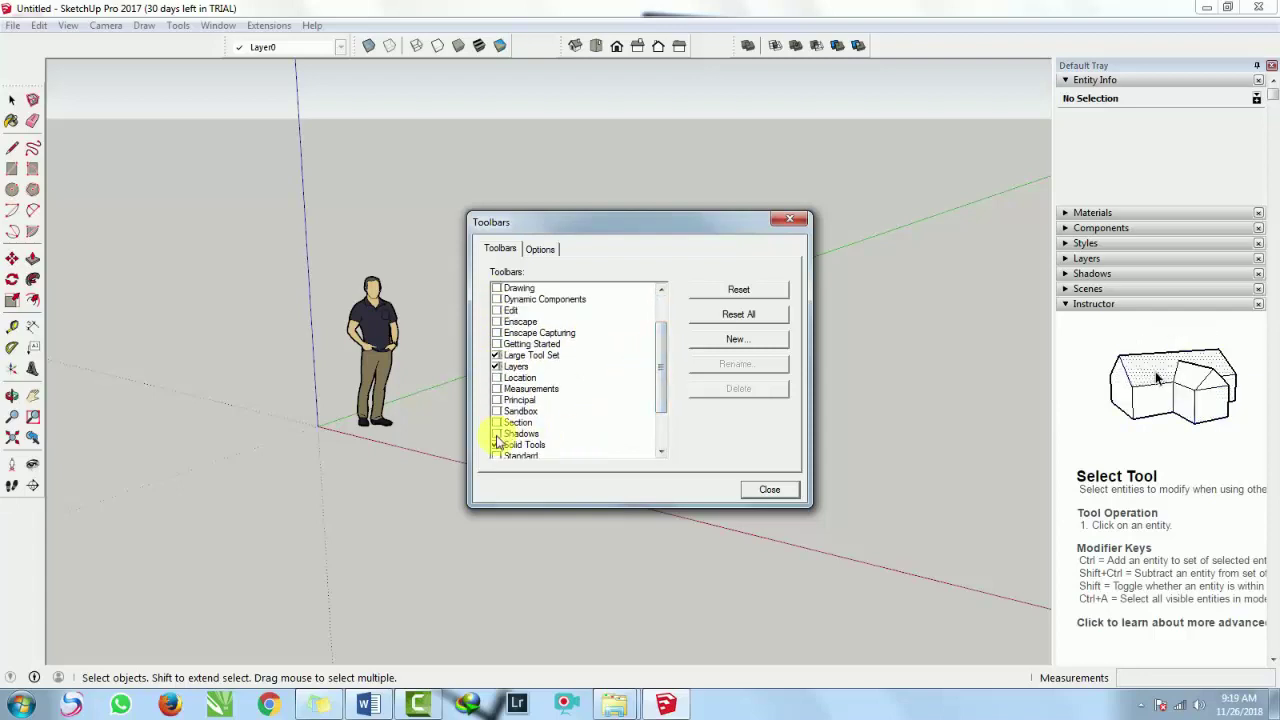
left_click(497, 434)
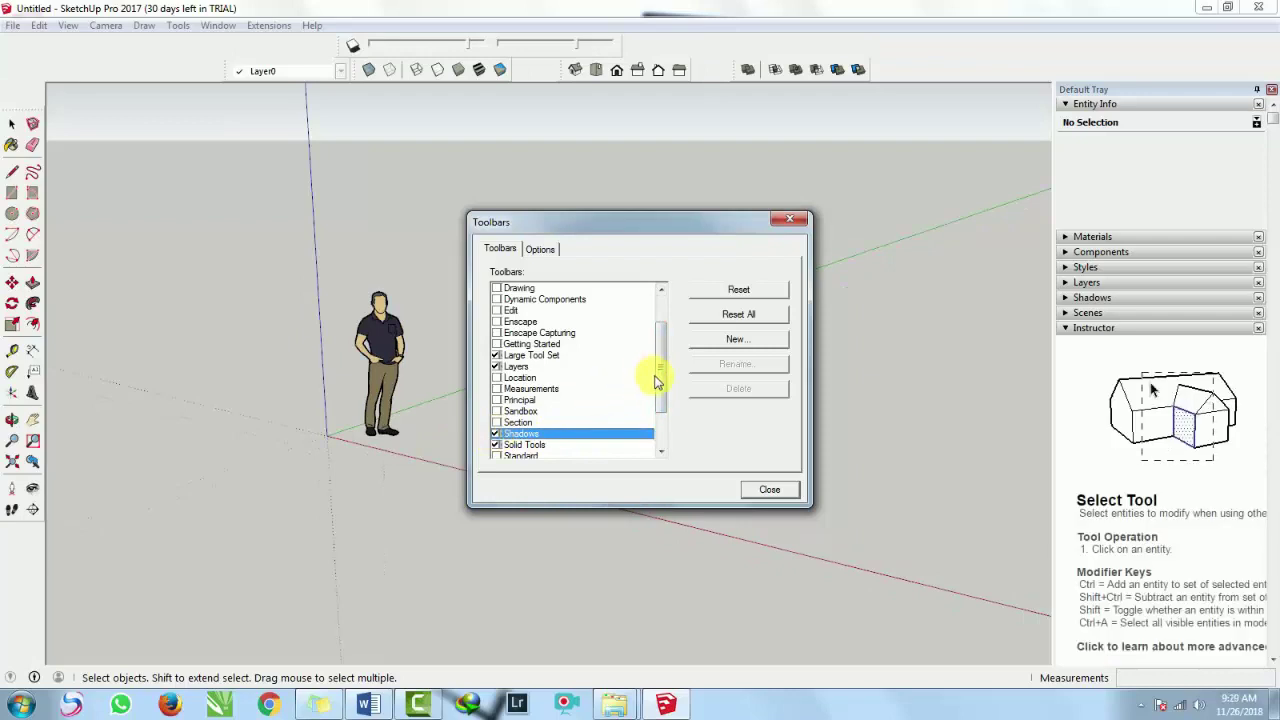
left_click_drag(656, 380, 660, 407)
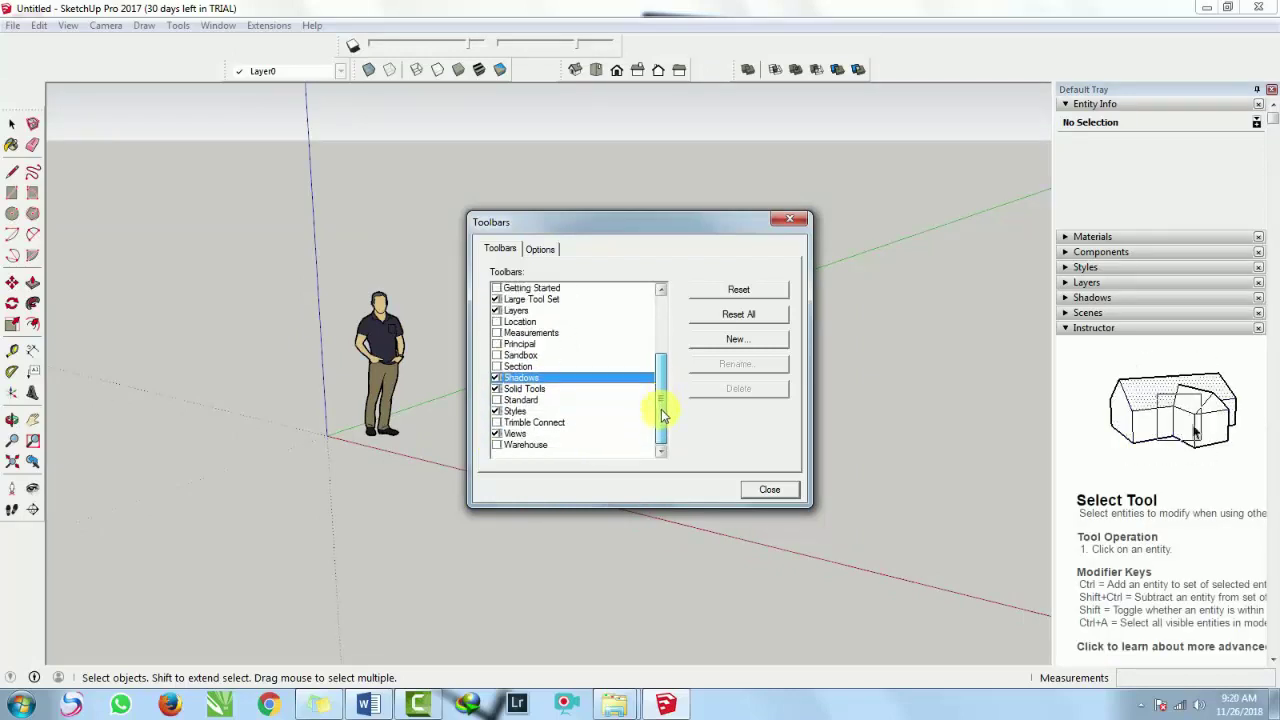
left_click_drag(660, 415, 658, 330)
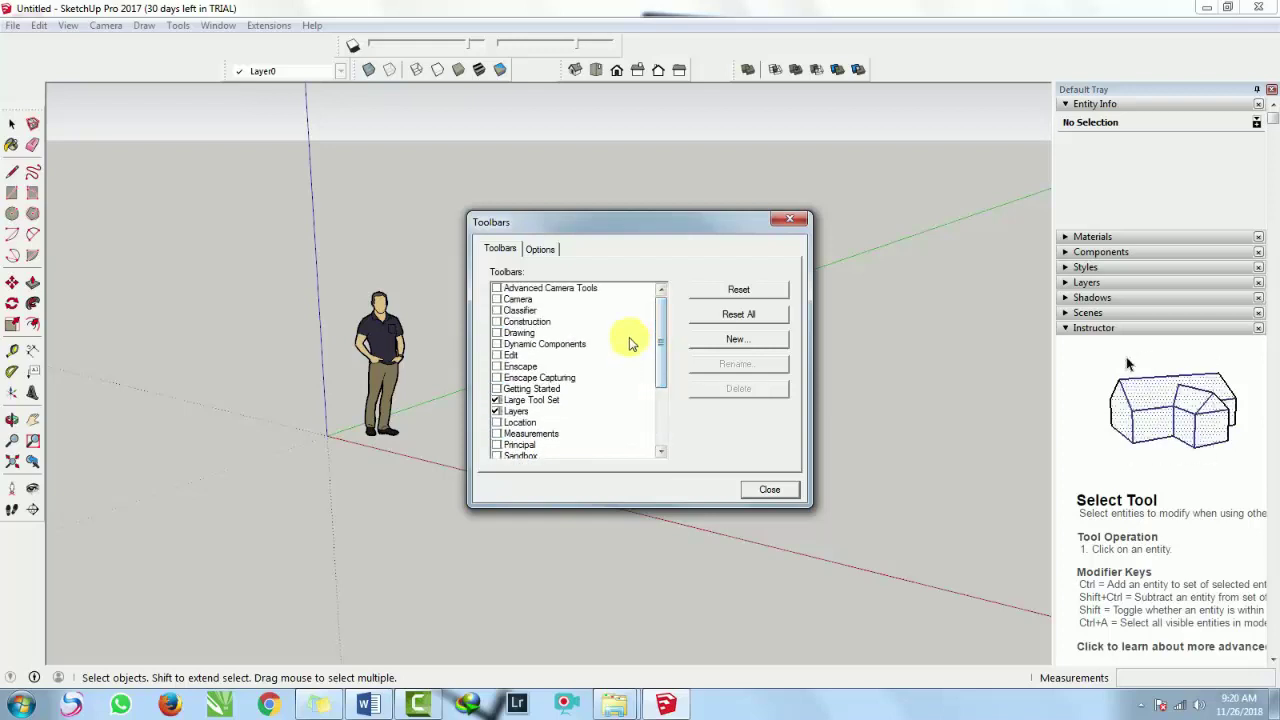
Close the Toolbars dialog and dock Layers, Shadows, Styles and Views in one top row.
left_click(789, 227)
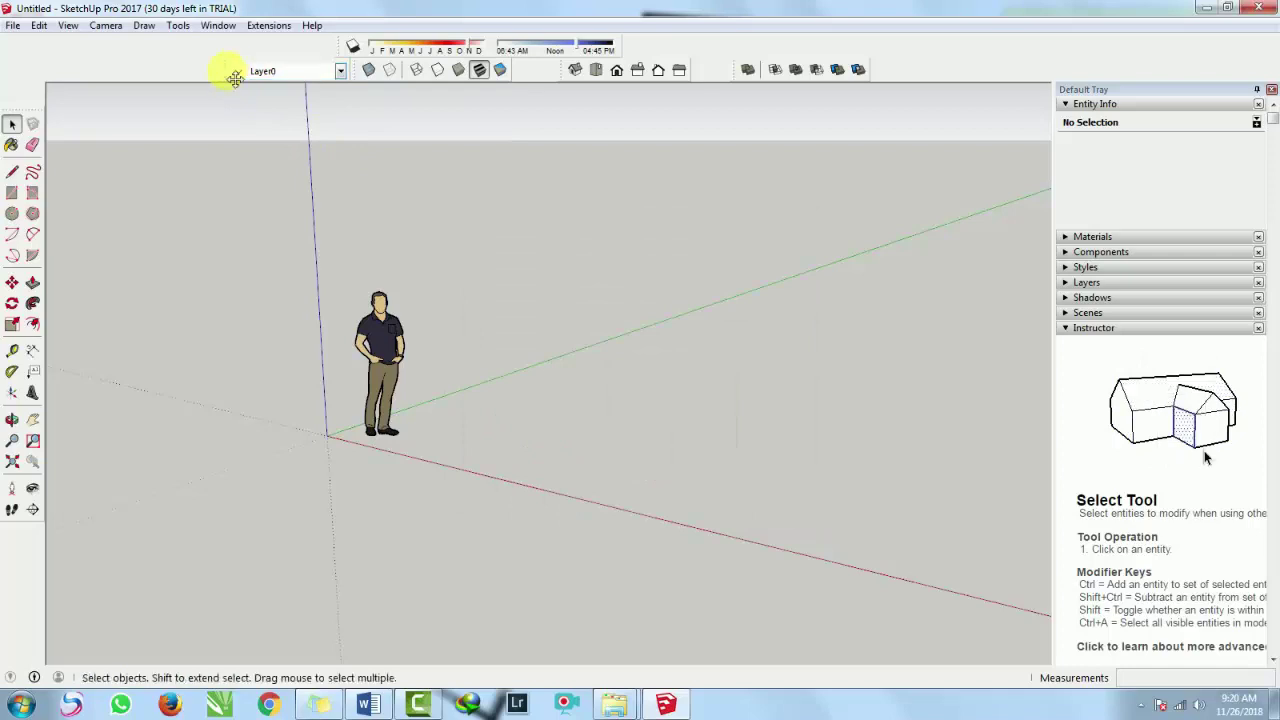
left_click_drag(233, 78, 36, 50)
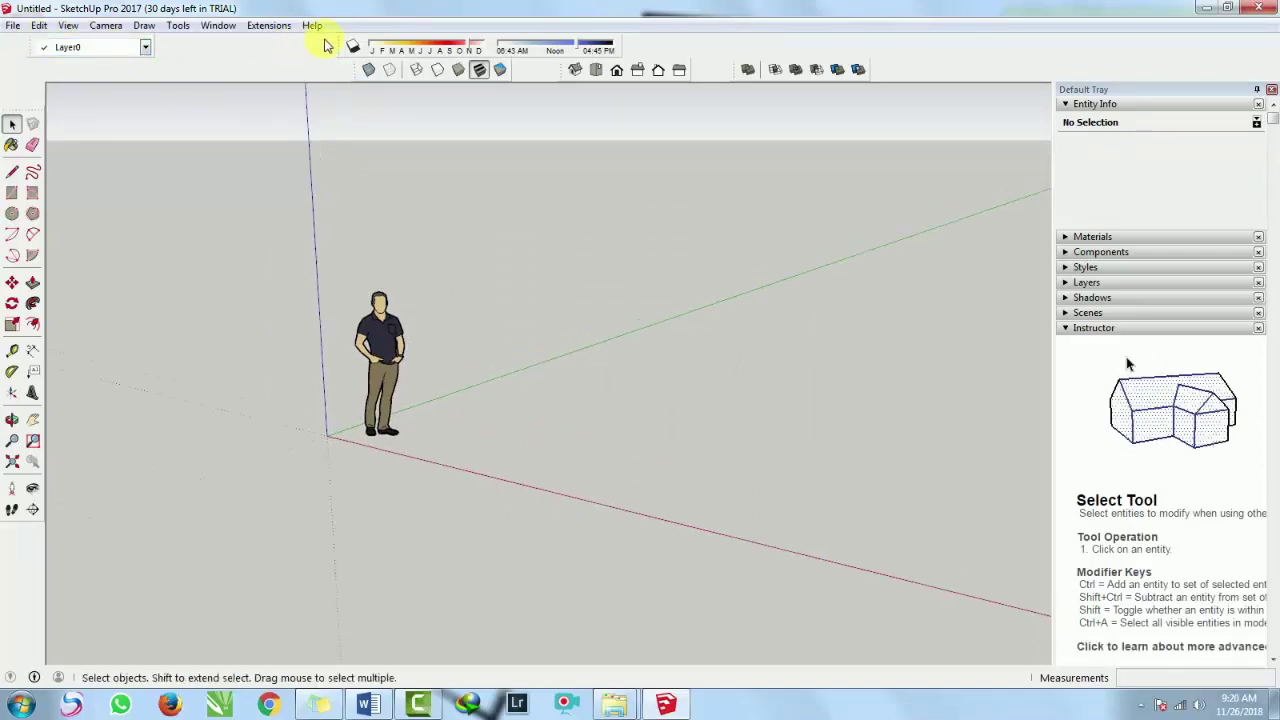
left_click_drag(353, 46, 170, 50)
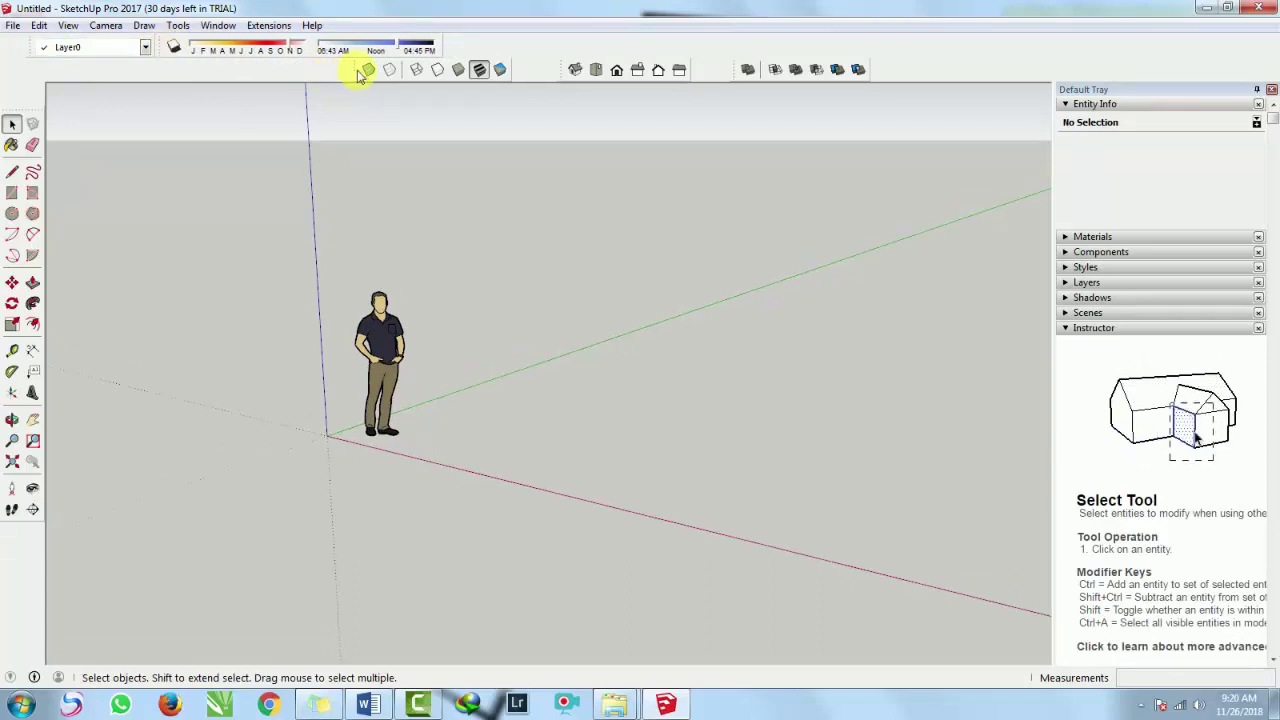
left_click_drag(360, 75, 455, 38)
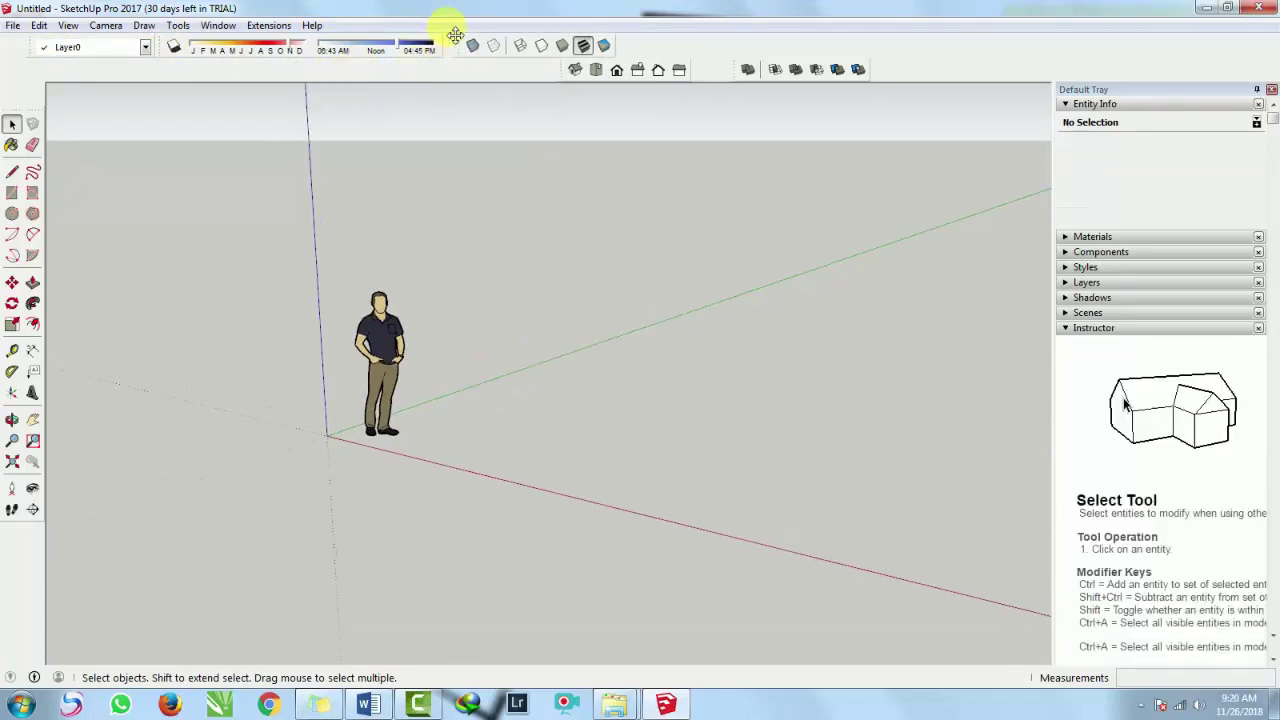
left_click_drag(565, 68, 622, 45)
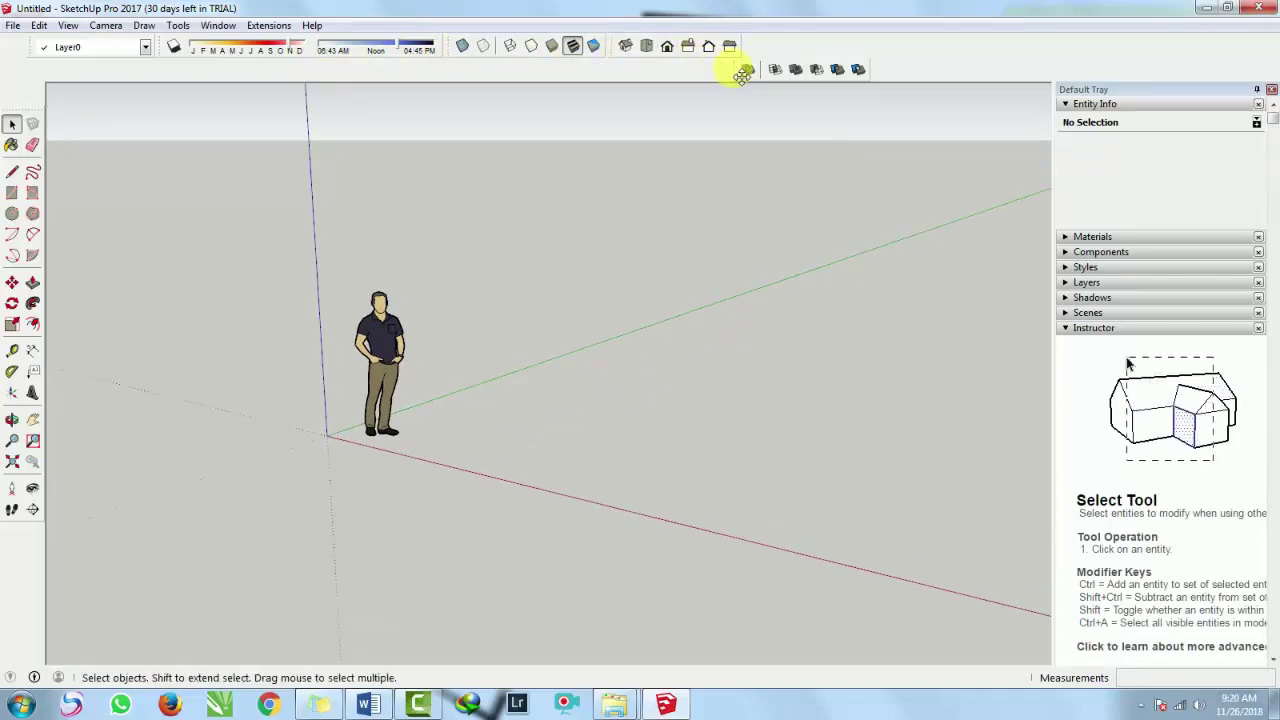
left_click_drag(742, 76, 706, 45)
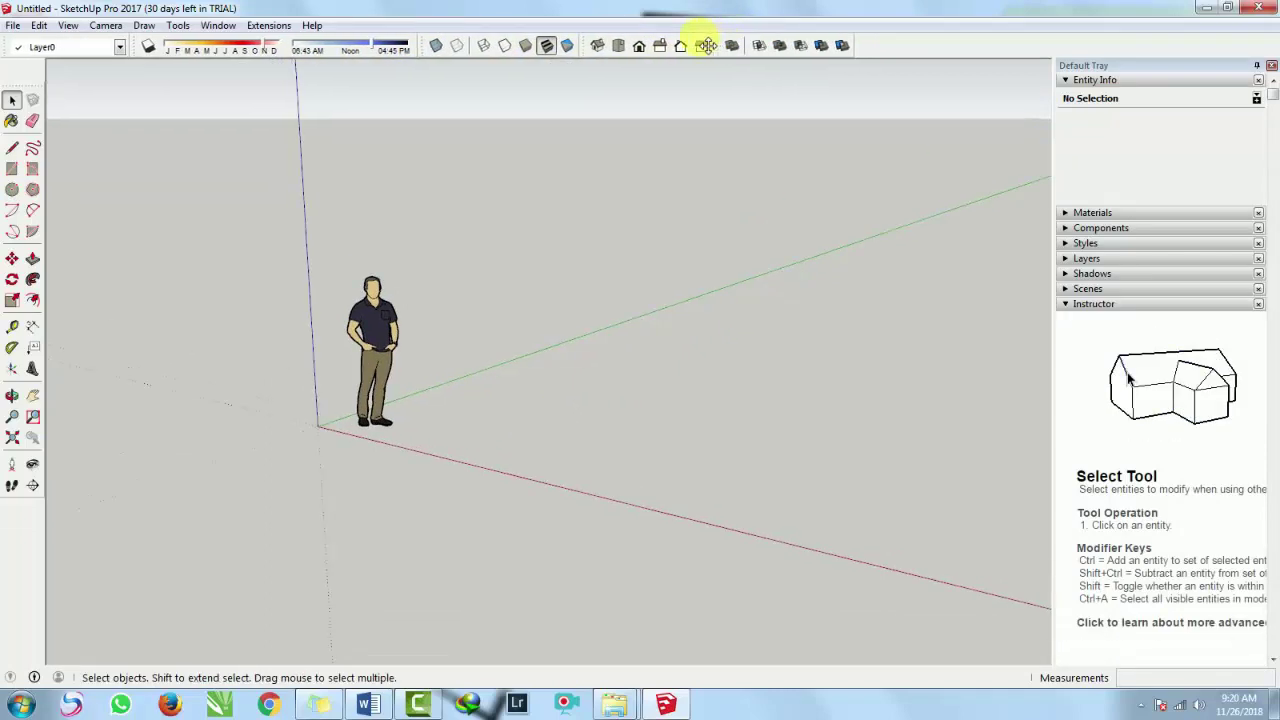
Close the Default Tray so the modelling area spans the full width.
left_click(1270, 66)
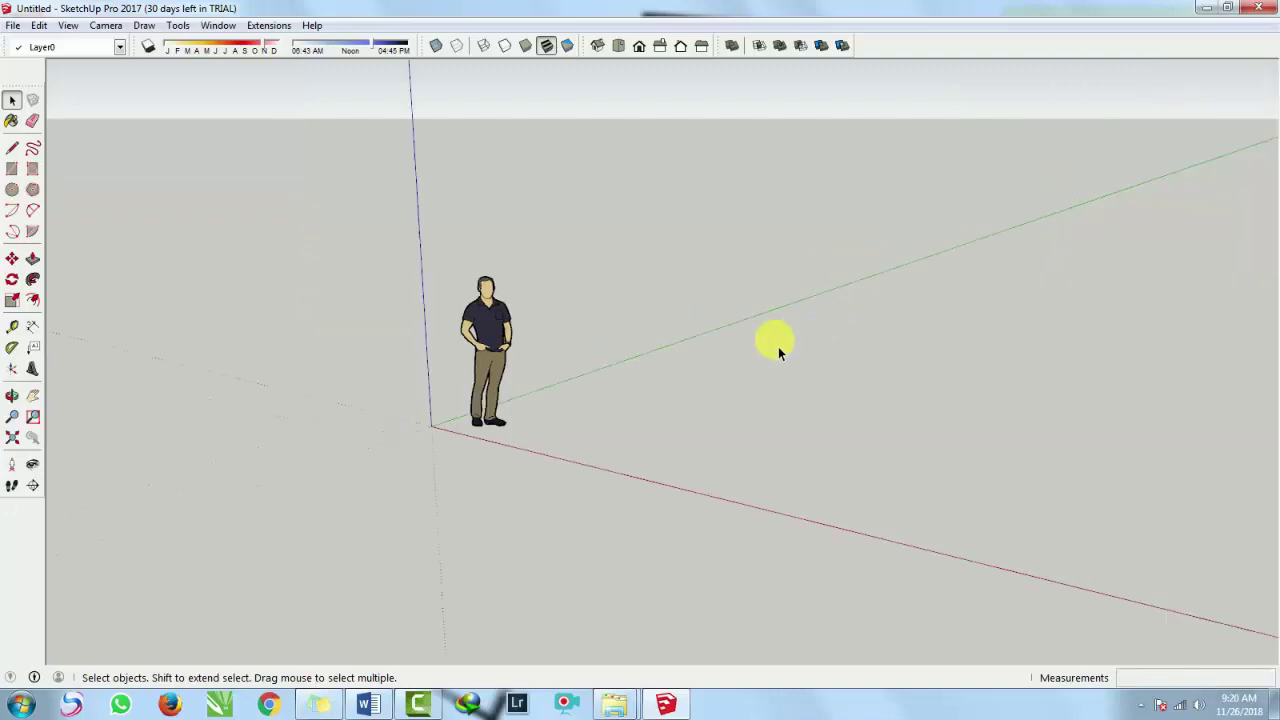